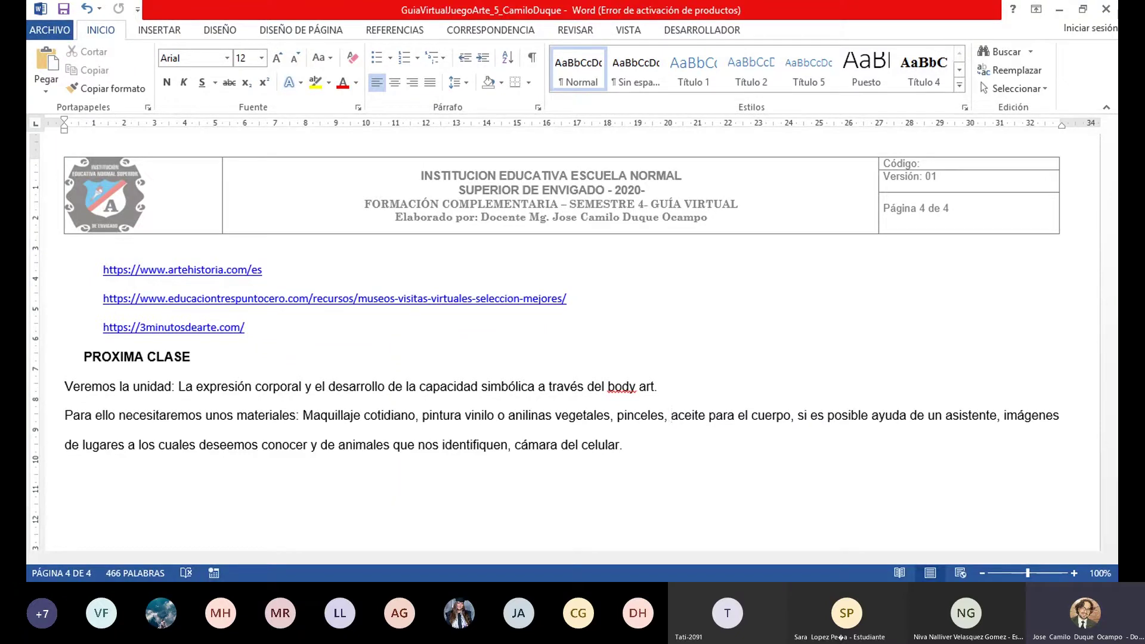
Remove the indent before the PROXIMA CLASE heading on page 4 and save the document.
{"action": "left_click", "coordinate": [292, 504]}
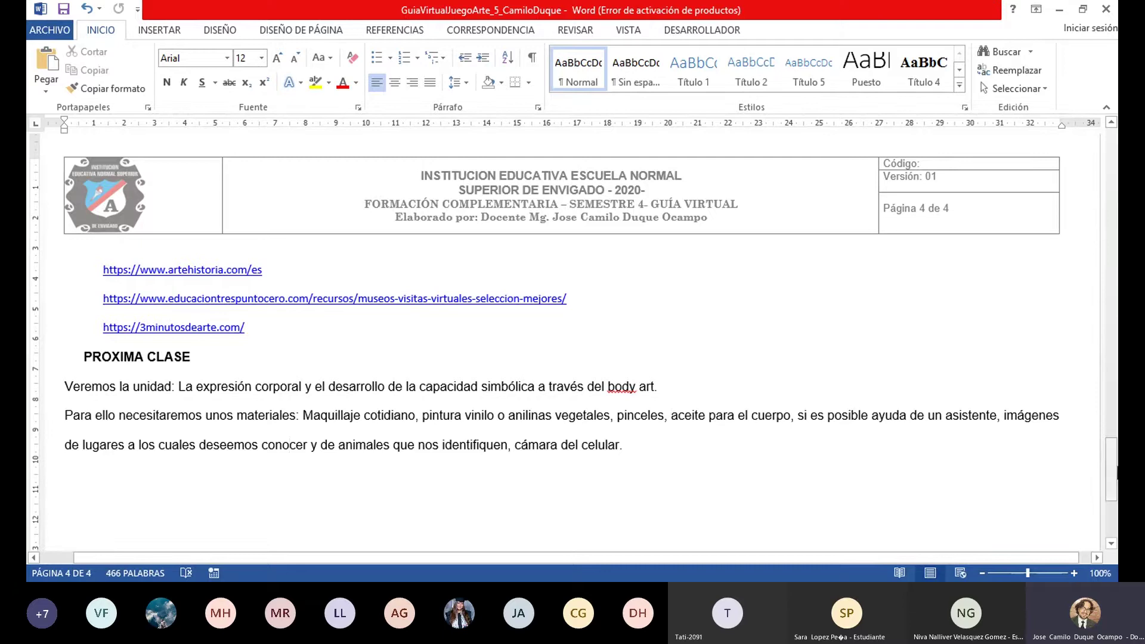
{"action": "mouse_move", "coordinate": [1115, 474]}
{"action": "left_mouse_down"}
{"action": "mouse_move", "coordinate": [1115, 503]}
{"action": "mouse_move", "coordinate": [1114, 352]}
{"action": "mouse_move", "coordinate": [1113, 500]}
{"action": "mouse_move", "coordinate": [1113, 487]}
{"action": "left_mouse_up"}
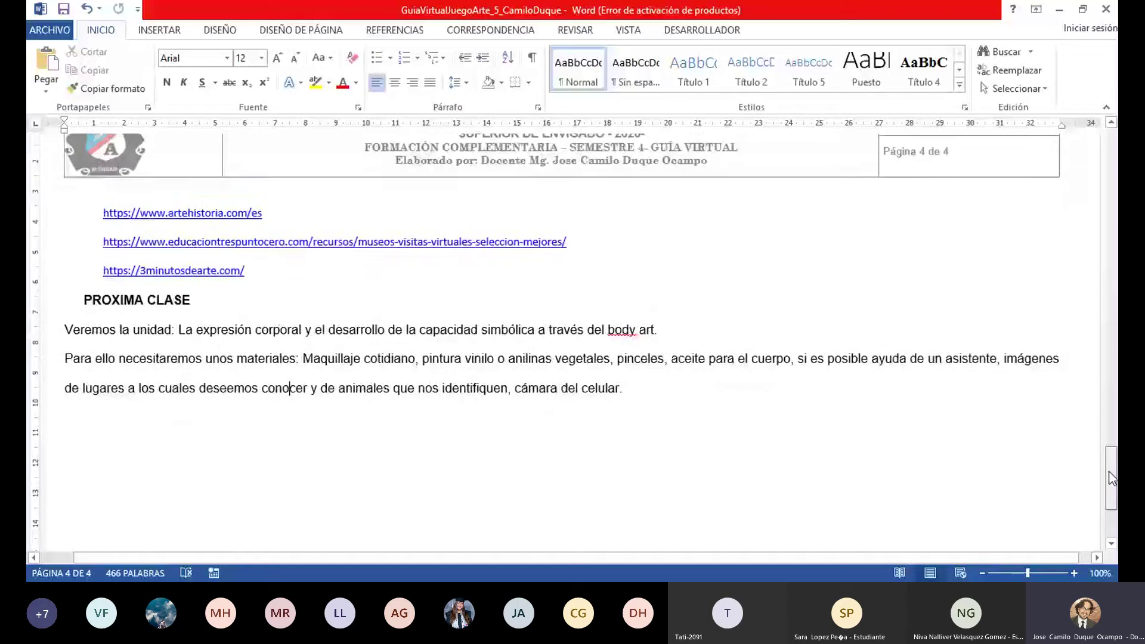
{"action": "left_click", "coordinate": [83, 304]}
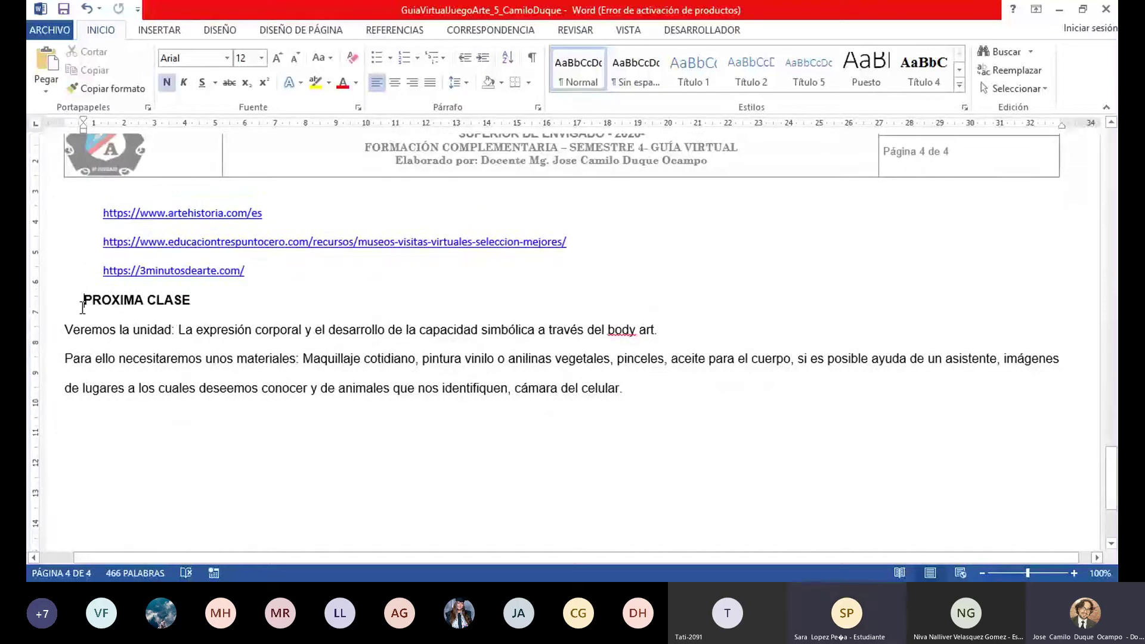
{"action": "key", "text": "BackSpace"}
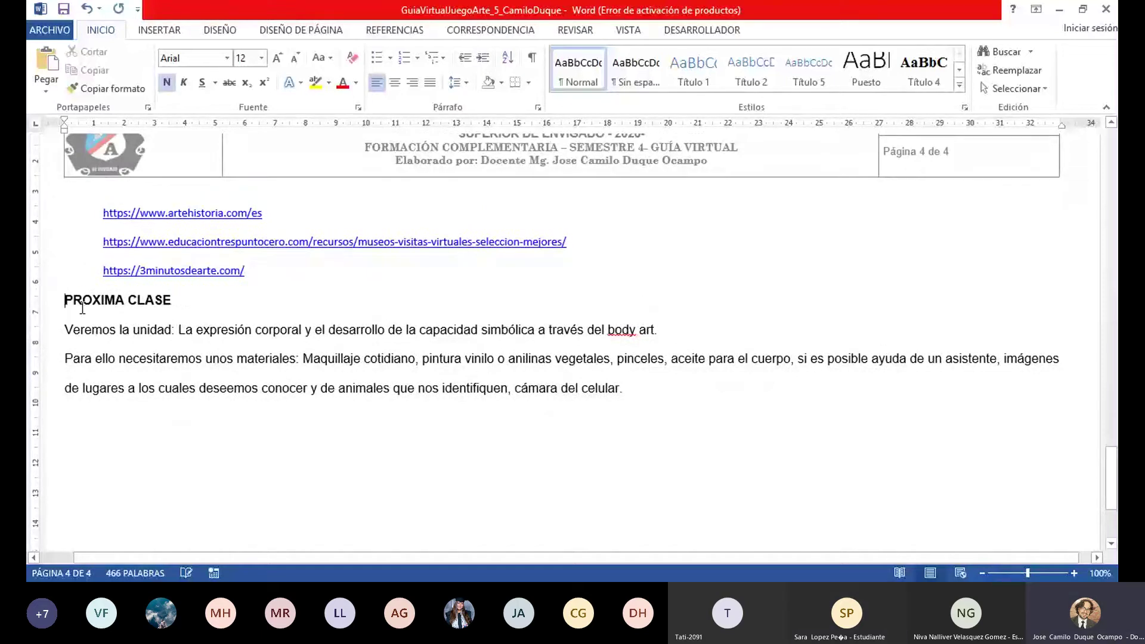
{"action": "key", "text": "ctrl+s"}
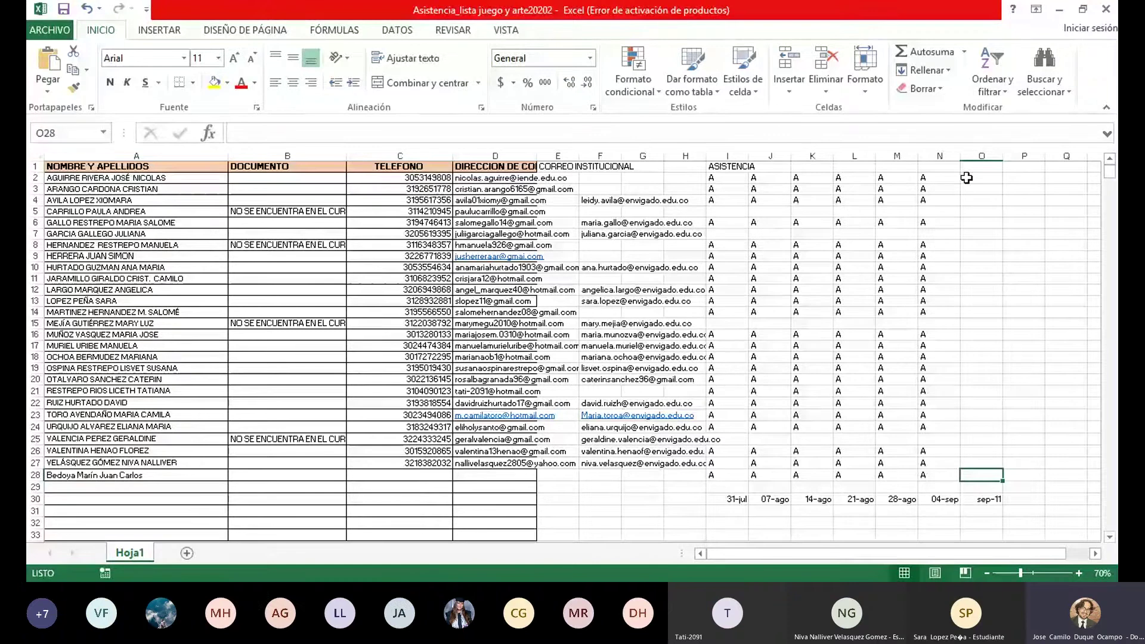
In the Excel attendance list, enter A in the sep-11 column for rows 2 to 4, row 6 and row 8.
{"action": "left_click", "coordinate": [966, 178]}
{"action": "type", "text": "A"}
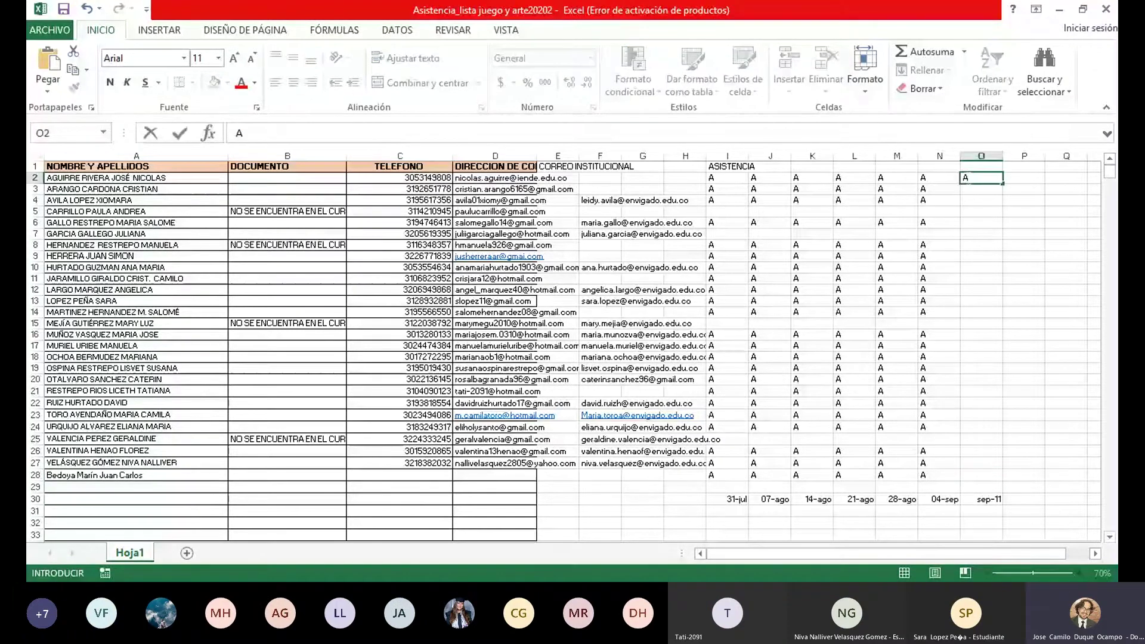
{"action": "key", "text": "Return"}
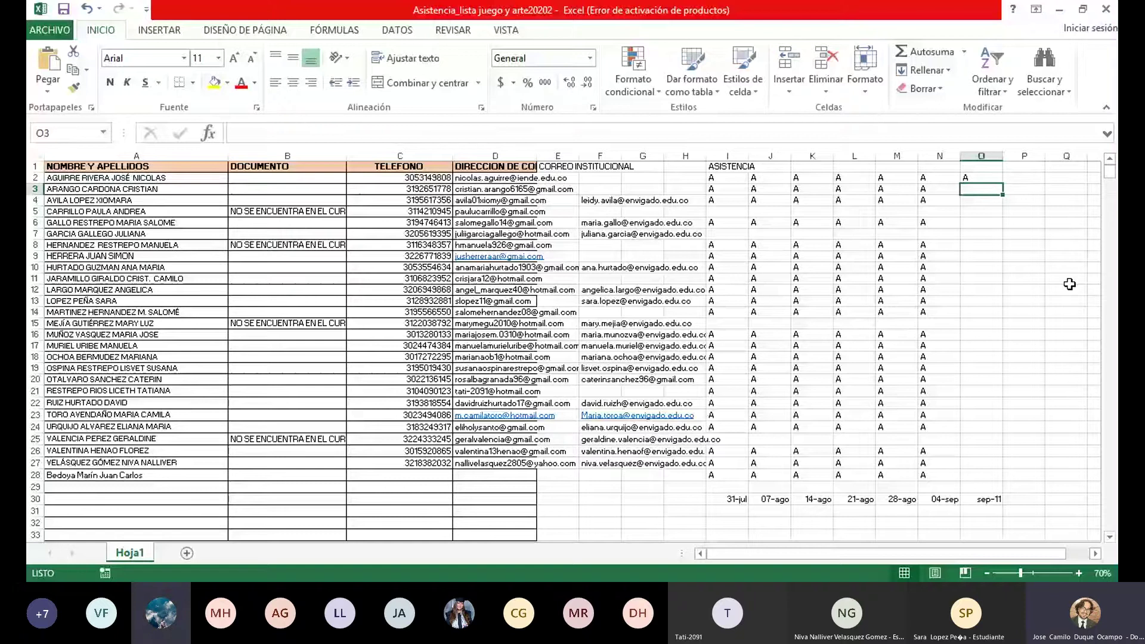
{"action": "type", "text": "A"}
{"action": "key", "text": "Return"}
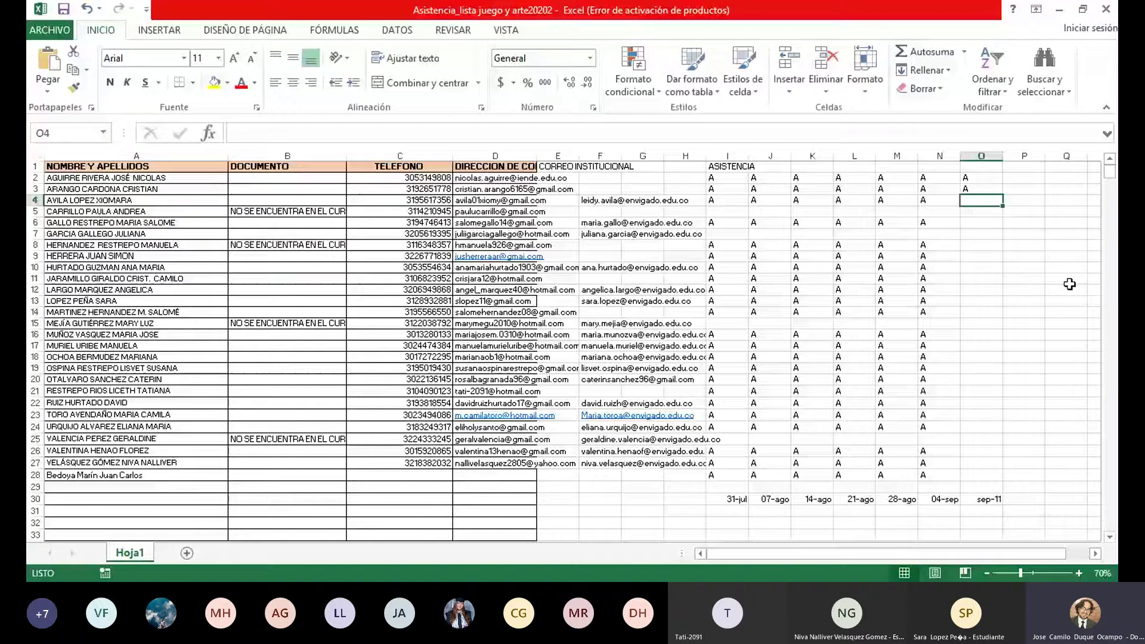
{"action": "type", "text": "A"}
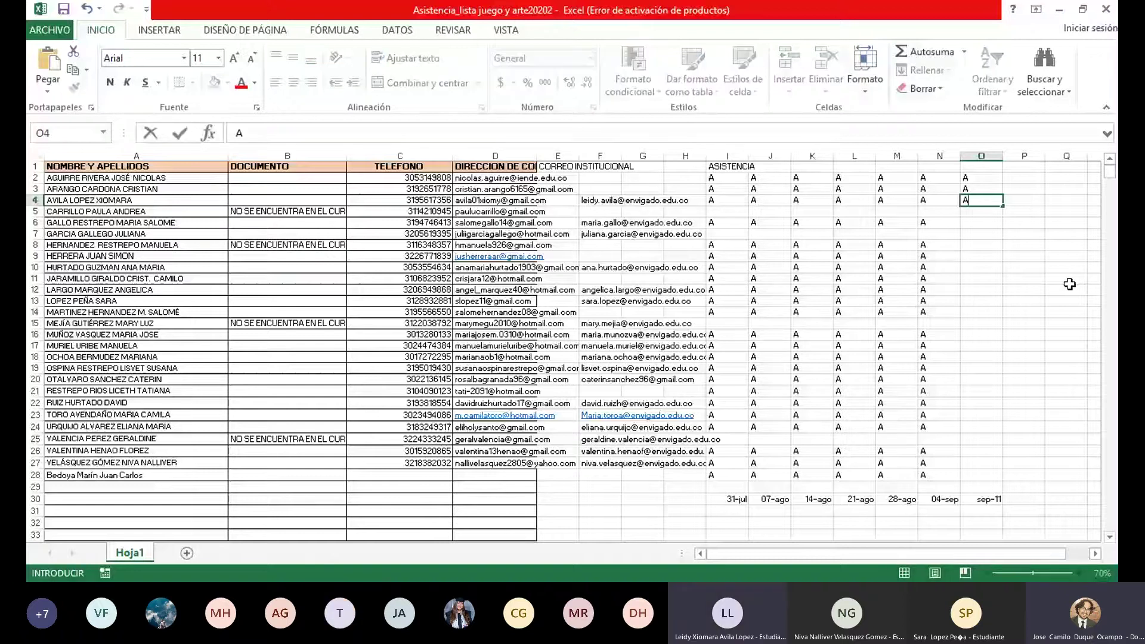
{"action": "key", "text": "Return"}
{"action": "key", "text": "Return"}
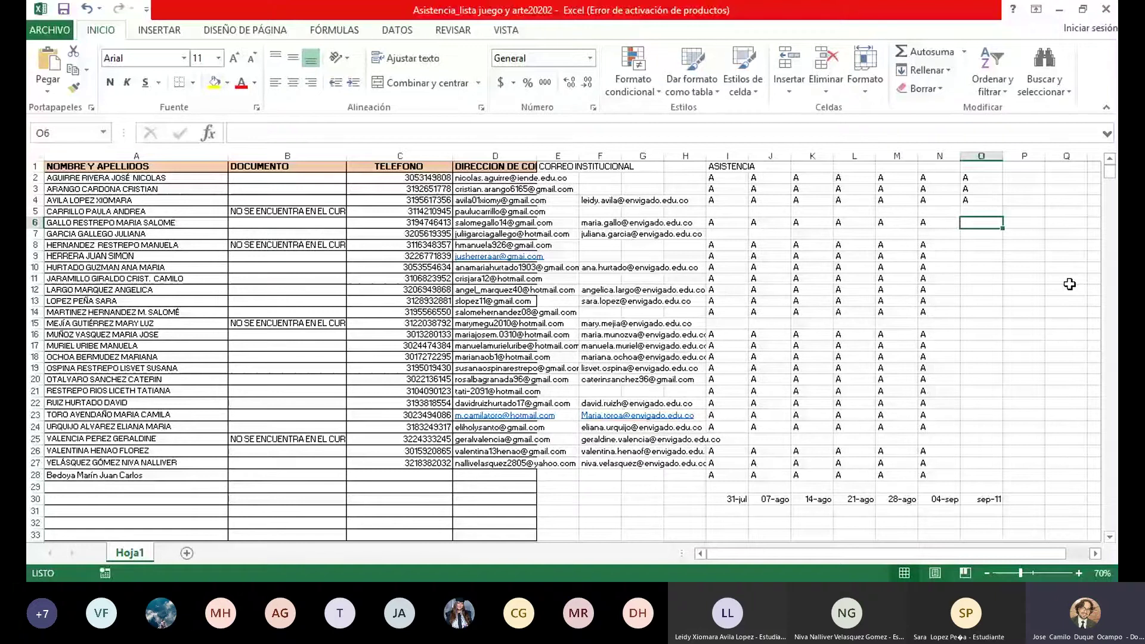
{"action": "type", "text": "A"}
{"action": "key", "text": "Return"}
{"action": "key", "text": "Return"}
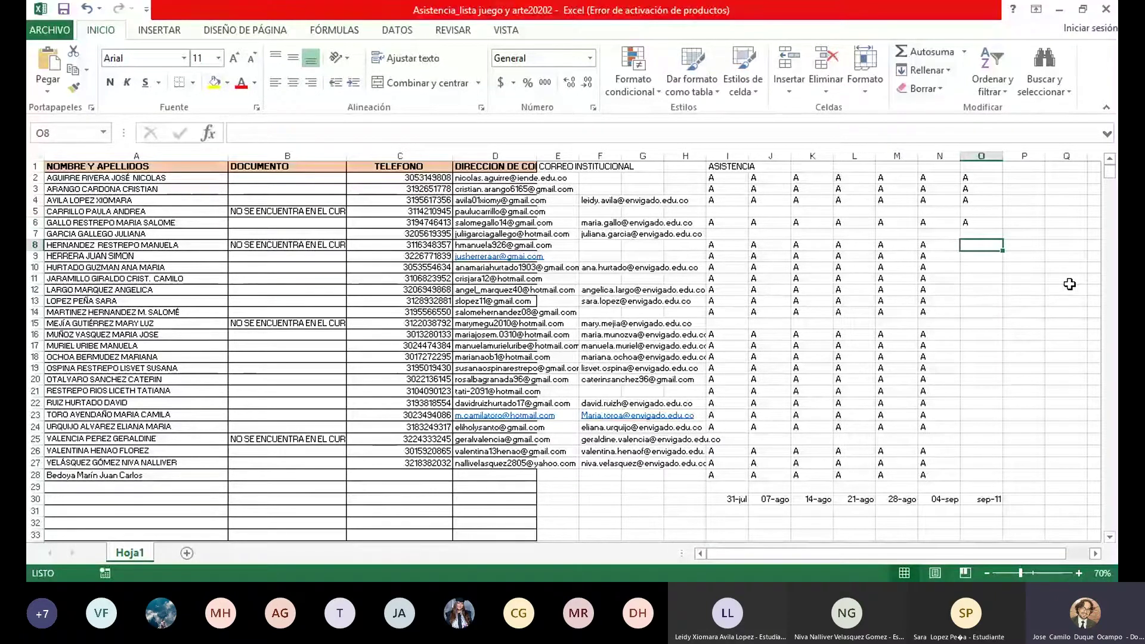
{"action": "type", "text": "A"}
{"action": "key", "text": "Return"}
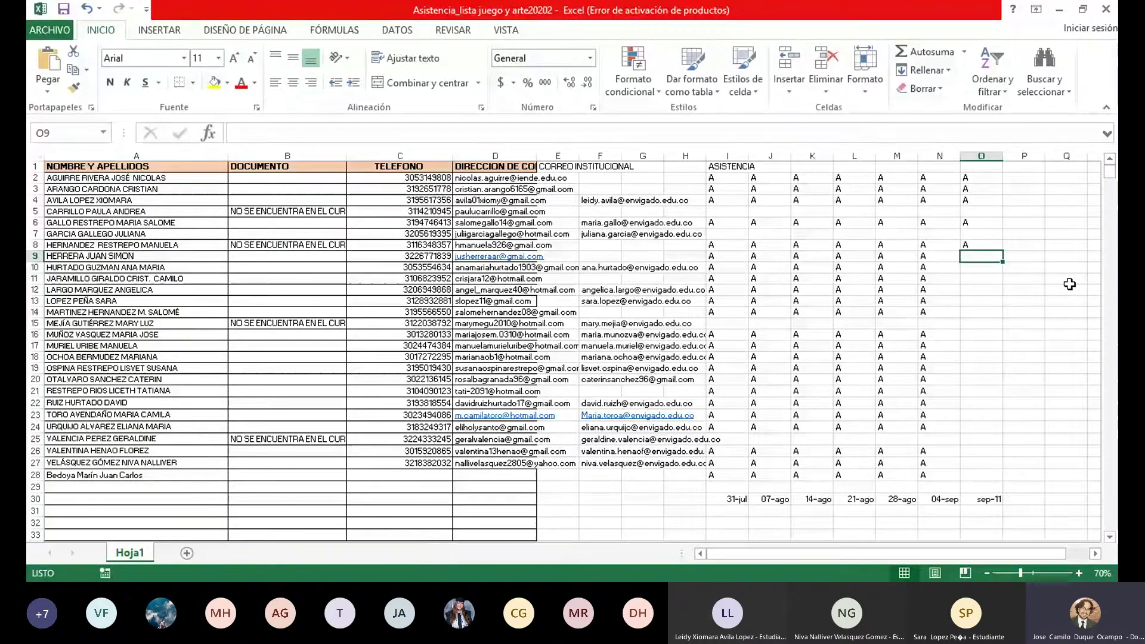
{"action": "type", "text": "A"}
{"action": "key", "text": "Return"}
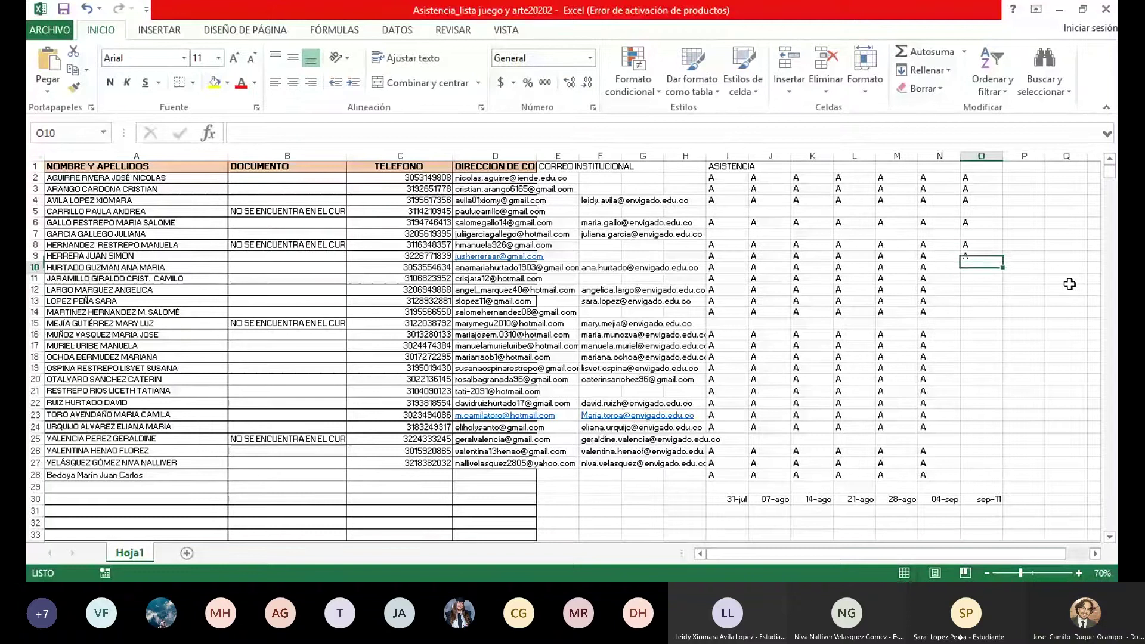
{"action": "key", "text": "Up"}
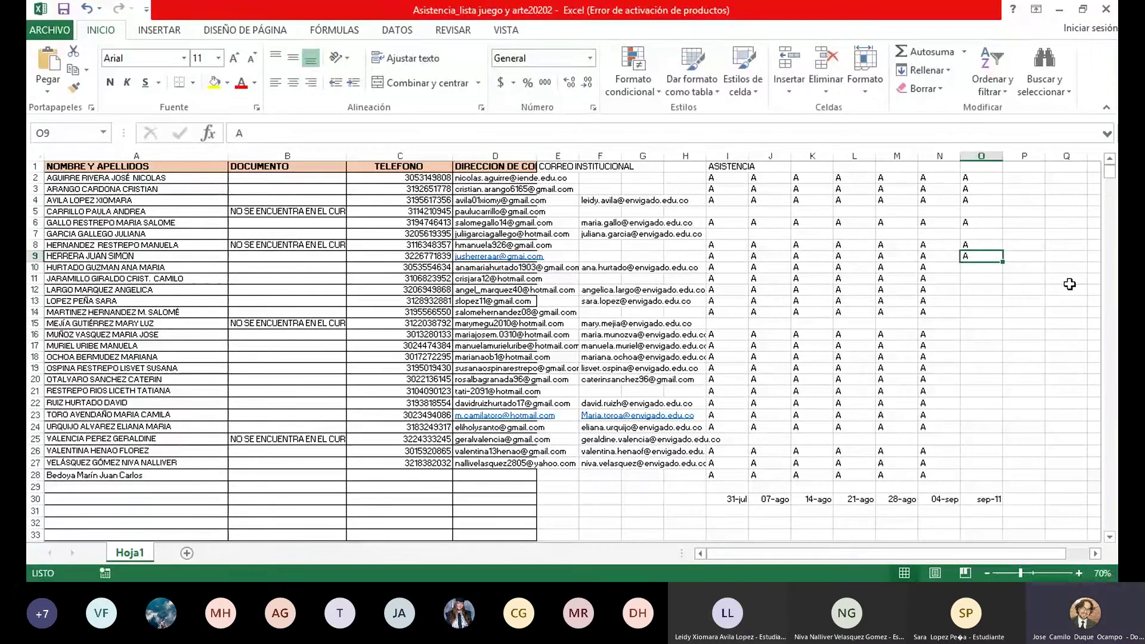
{"action": "key", "text": "BackSpace"}
{"action": "key", "text": "Return"}
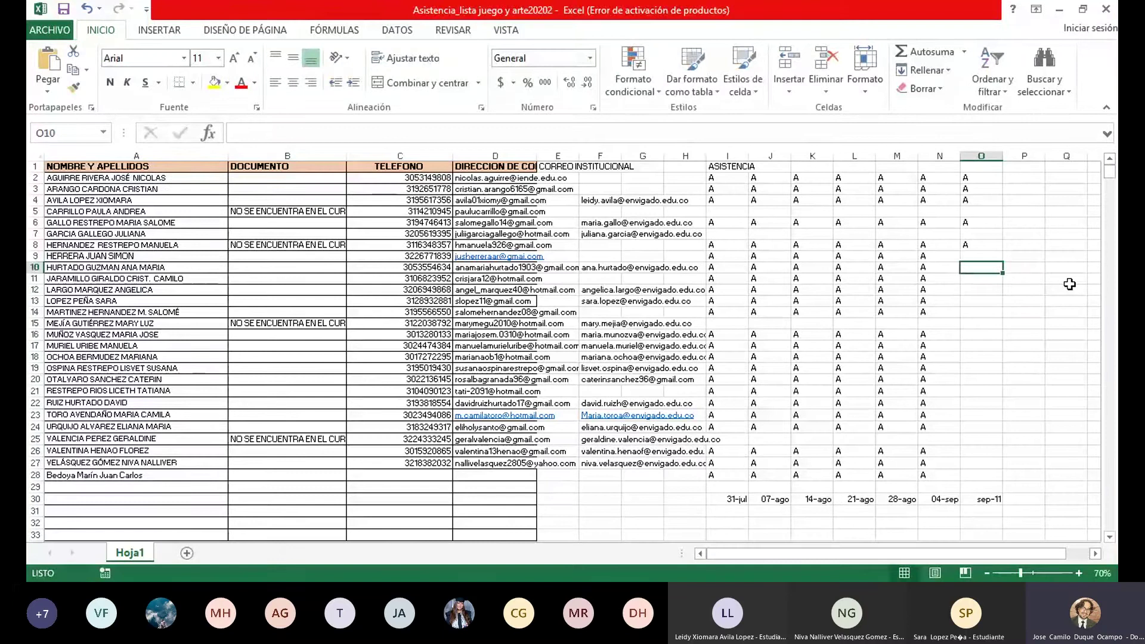
Mark attendance with A in the sep-11 column for the students in rows 10 to 14 and row 16.
{"action": "type", "text": "A"}
{"action": "key", "text": "Return"}
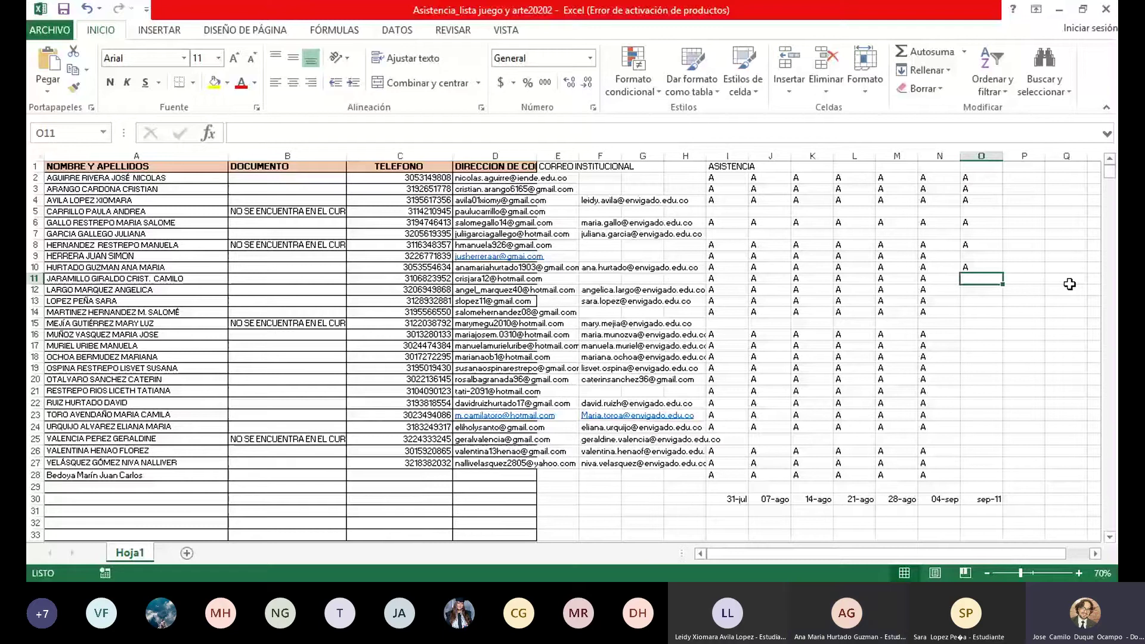
{"action": "type", "text": "A"}
{"action": "key", "text": "Return"}
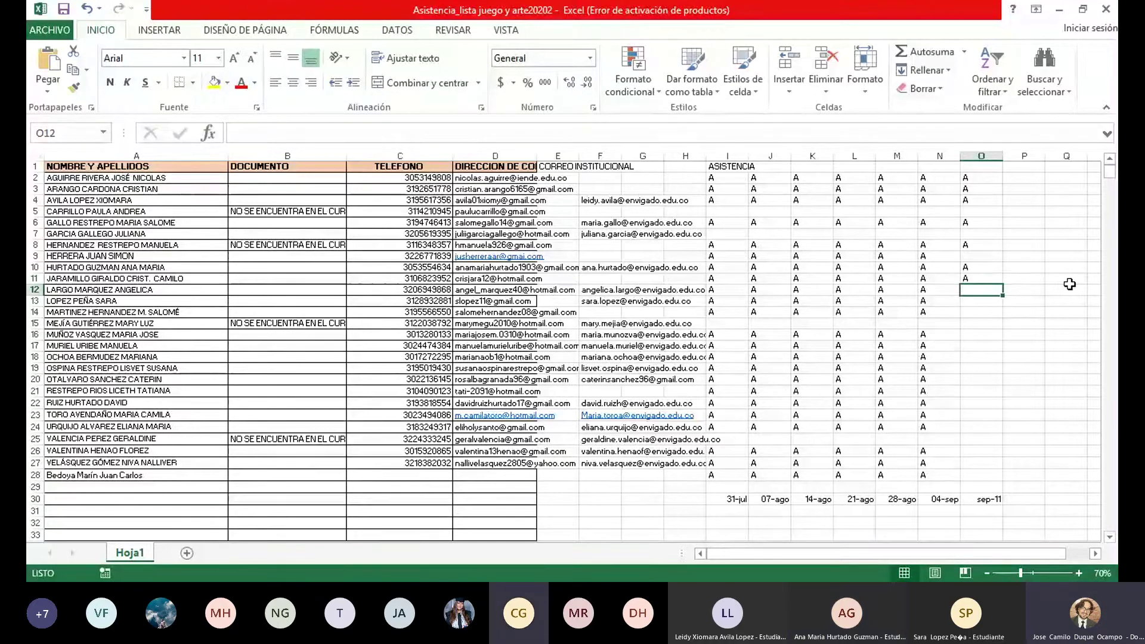
{"action": "type", "text": "A"}
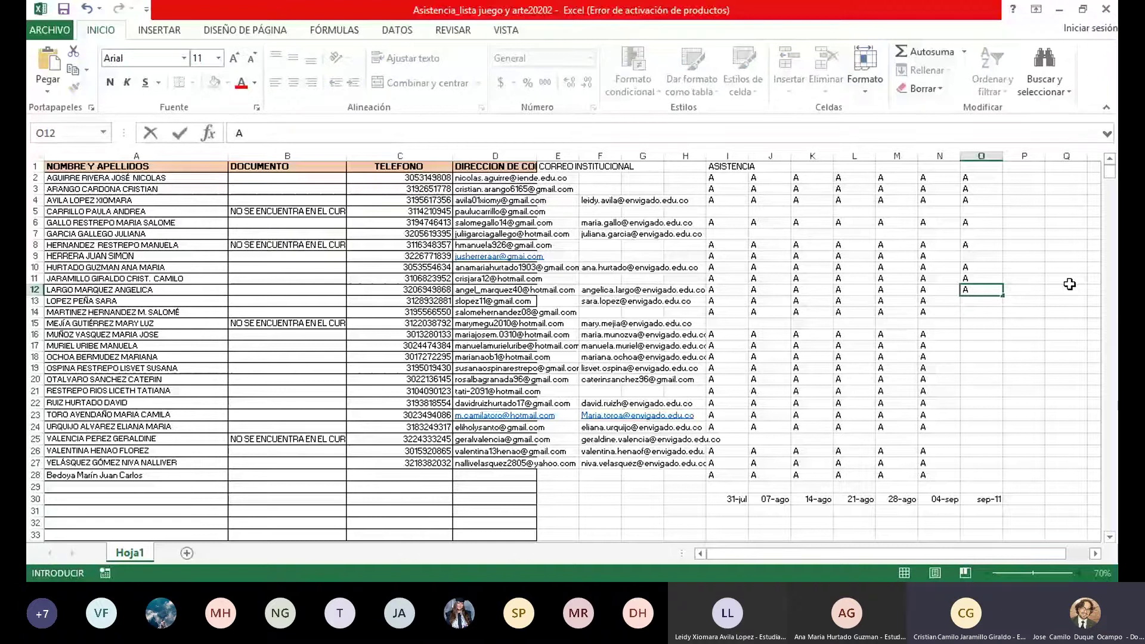
{"action": "key", "text": "Return"}
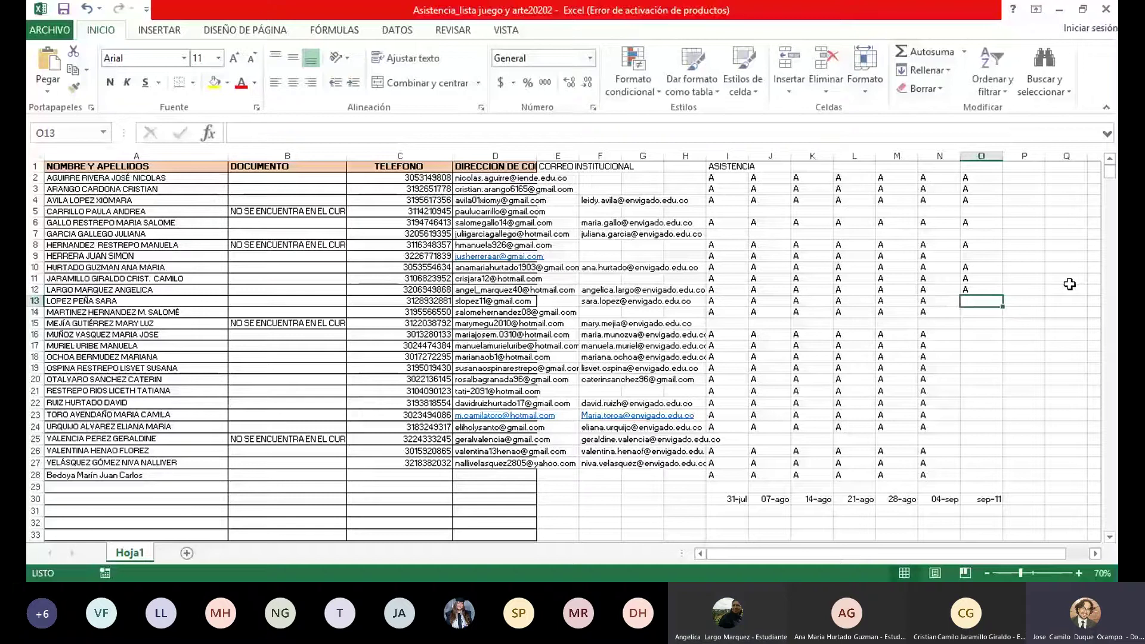
{"action": "type", "text": "A"}
{"action": "key", "text": "Return"}
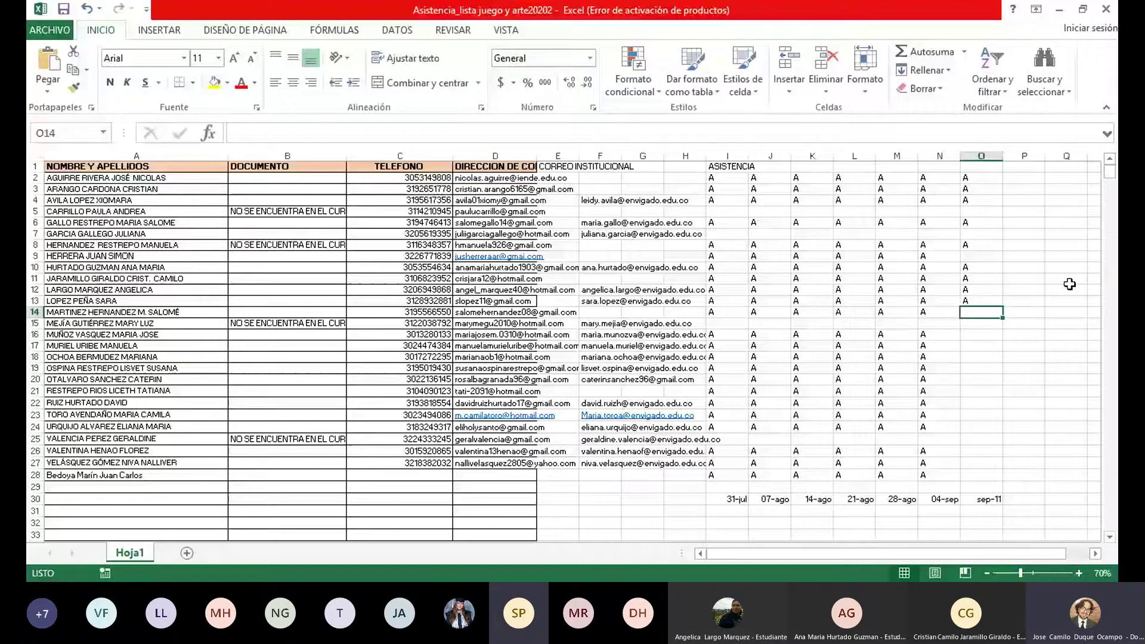
{"action": "type", "text": "A"}
{"action": "key", "text": "Return"}
{"action": "key", "text": "Return"}
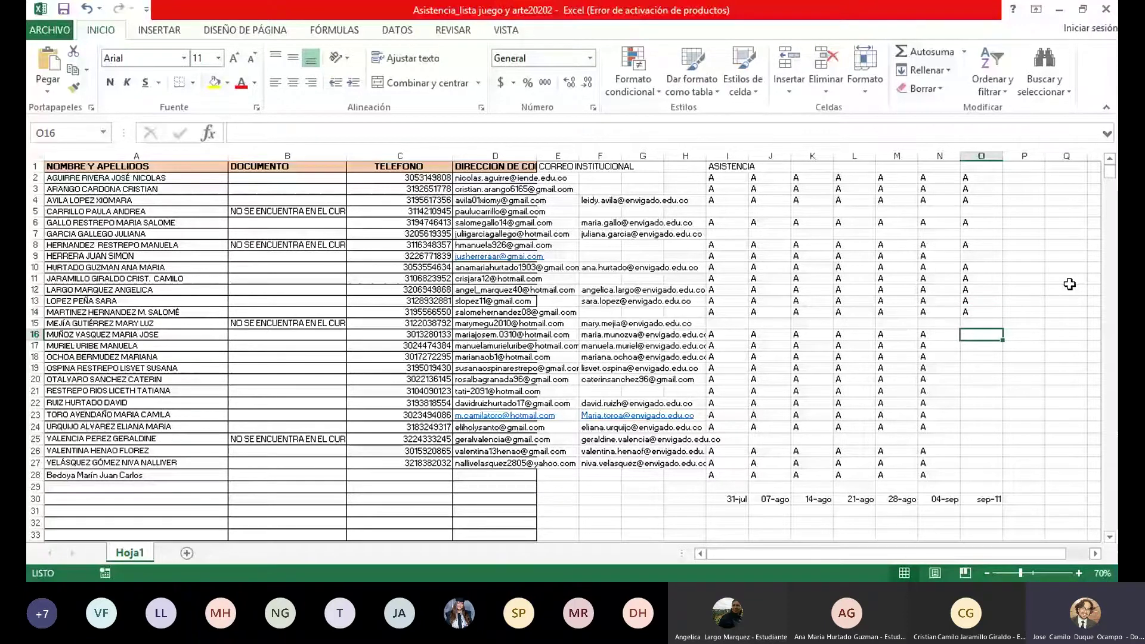
{"action": "type", "text": "A"}
{"action": "key", "text": "Return"}
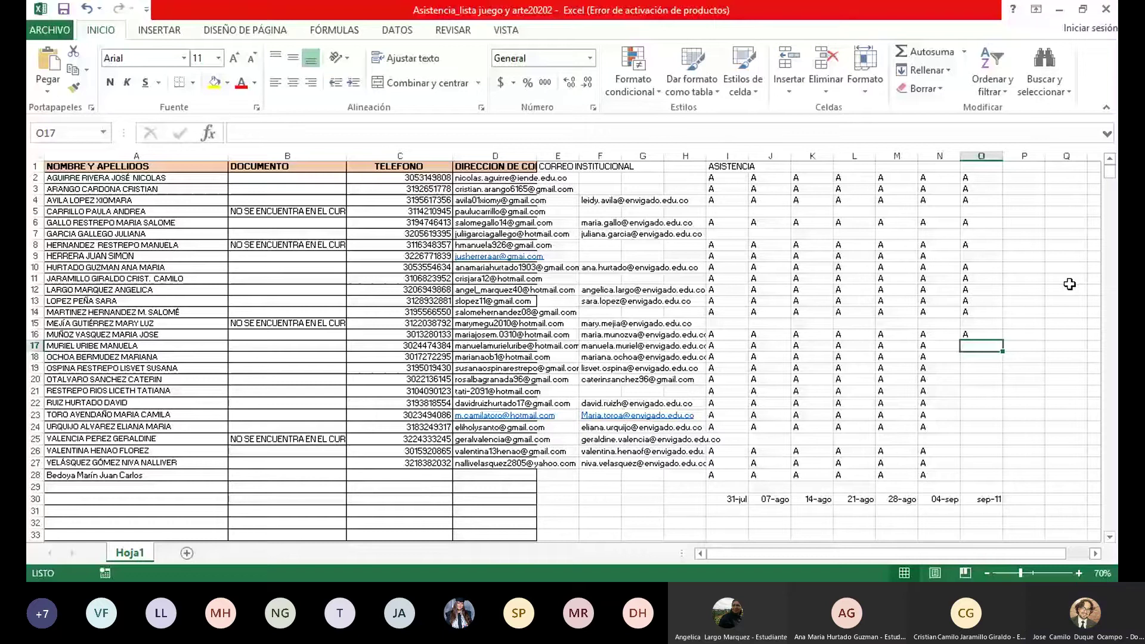
{"action": "type", "text": "A"}
{"action": "key", "text": "Return"}
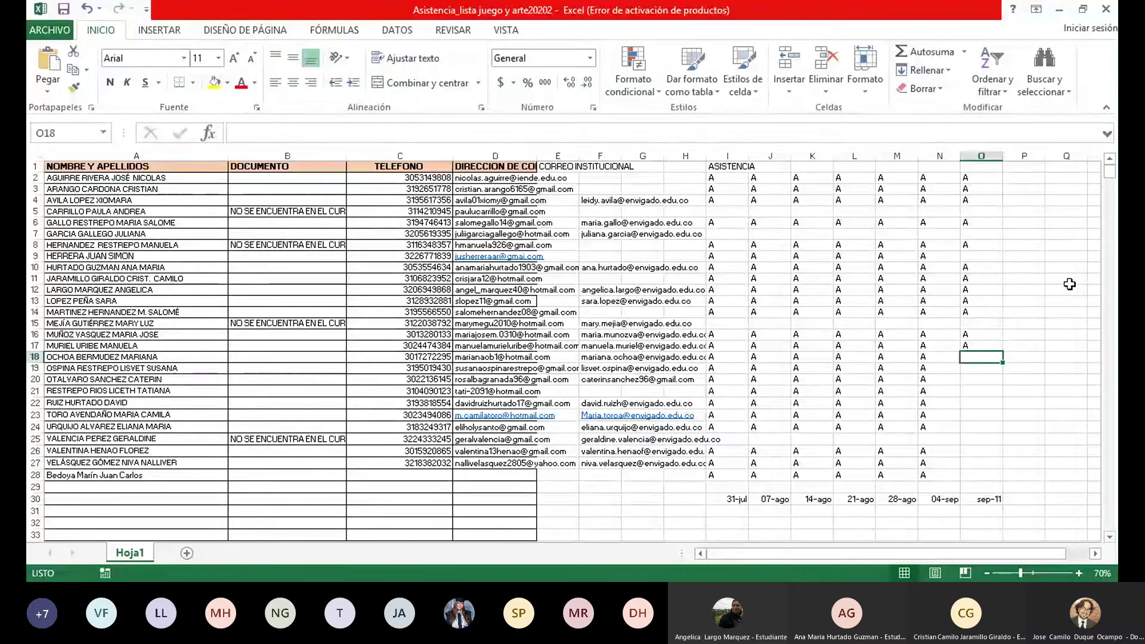
{"action": "key", "text": "Up"}
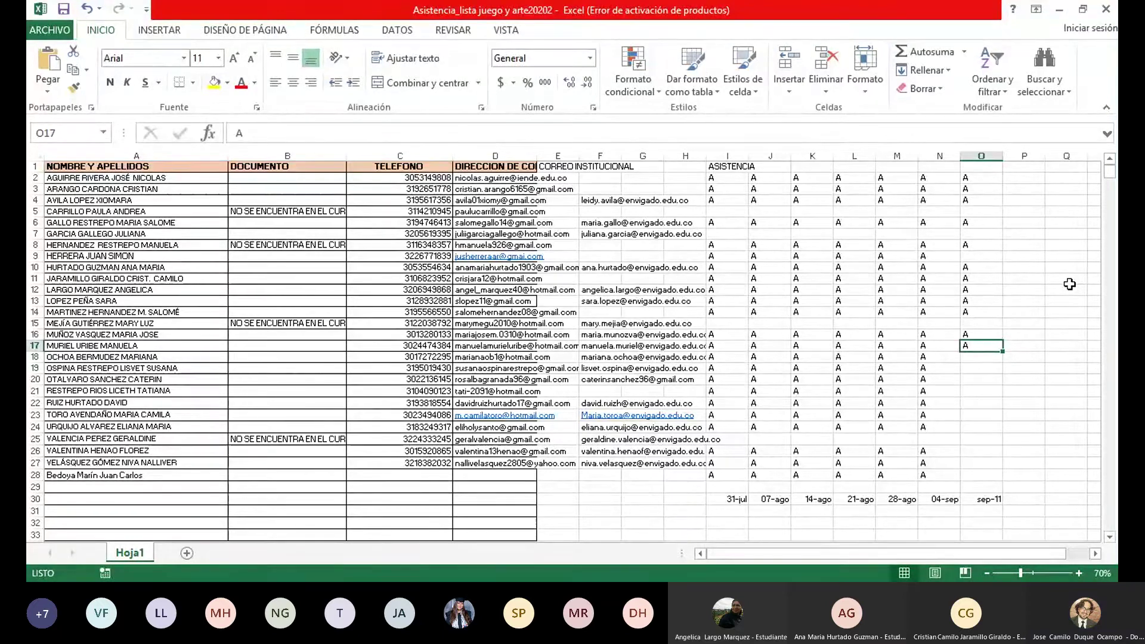
{"action": "key", "text": "Down"}
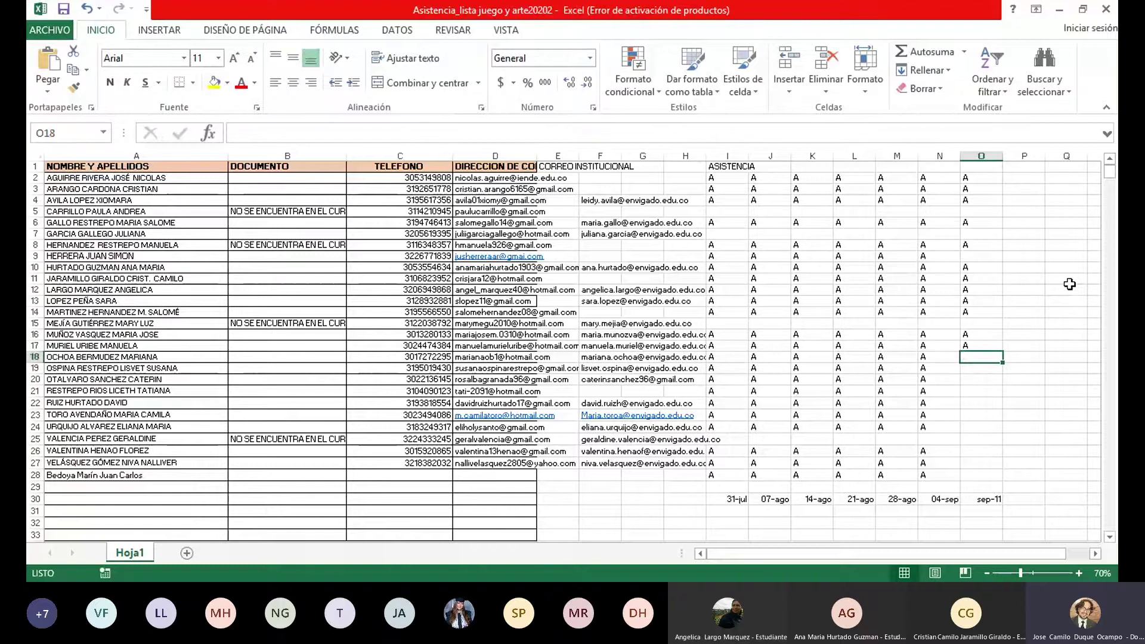
{"action": "key", "text": "Up"}
{"action": "key", "text": "BackSpace"}
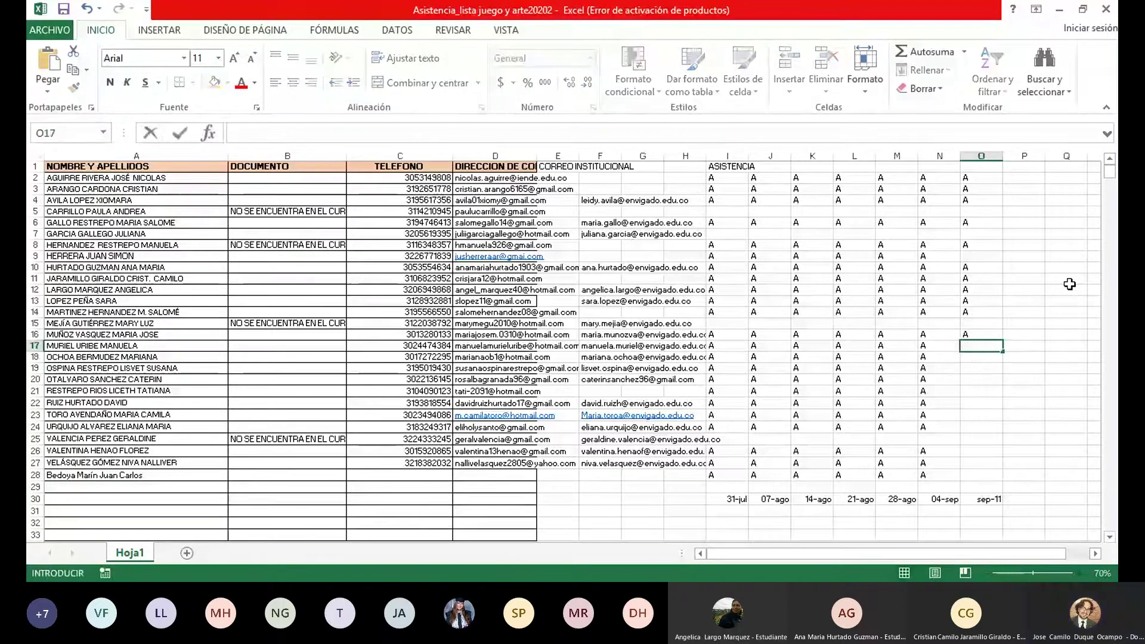
{"action": "key", "text": "Return"}
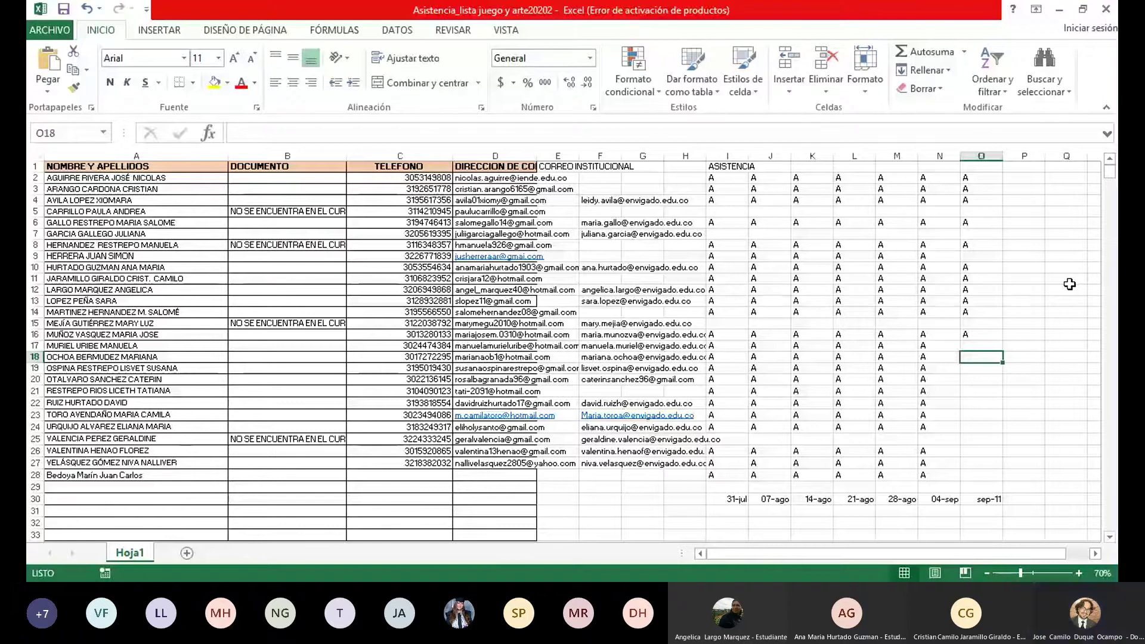
Mark attendance with A in the sep-11 column for the students in rows 18 to 23.
{"action": "type", "text": "A"}
{"action": "key", "text": "Return"}
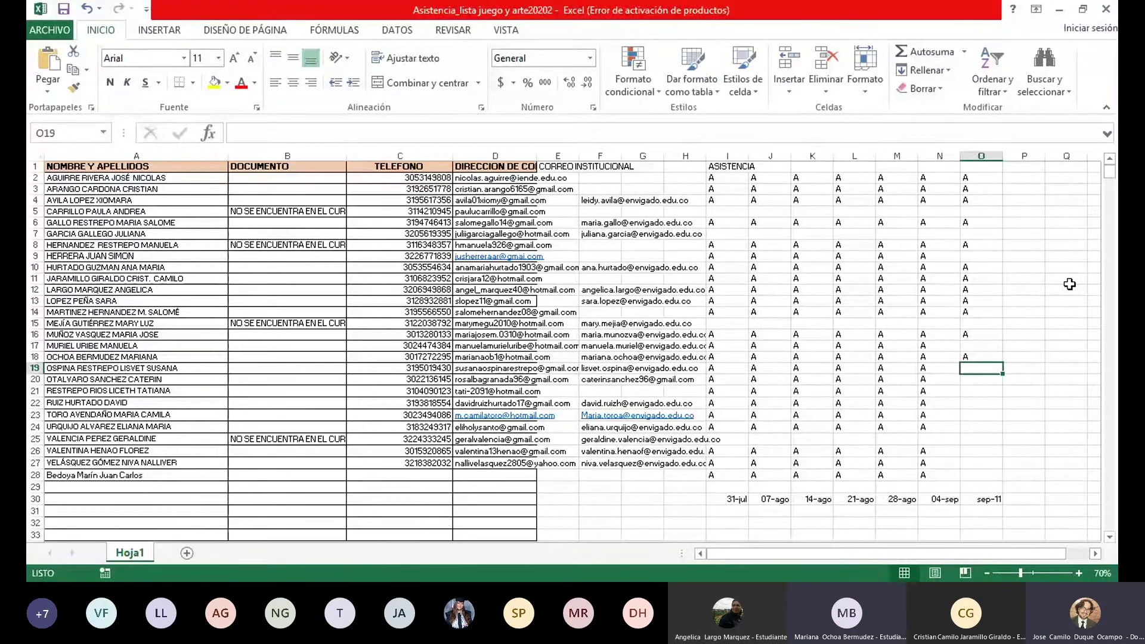
{"action": "type", "text": "A"}
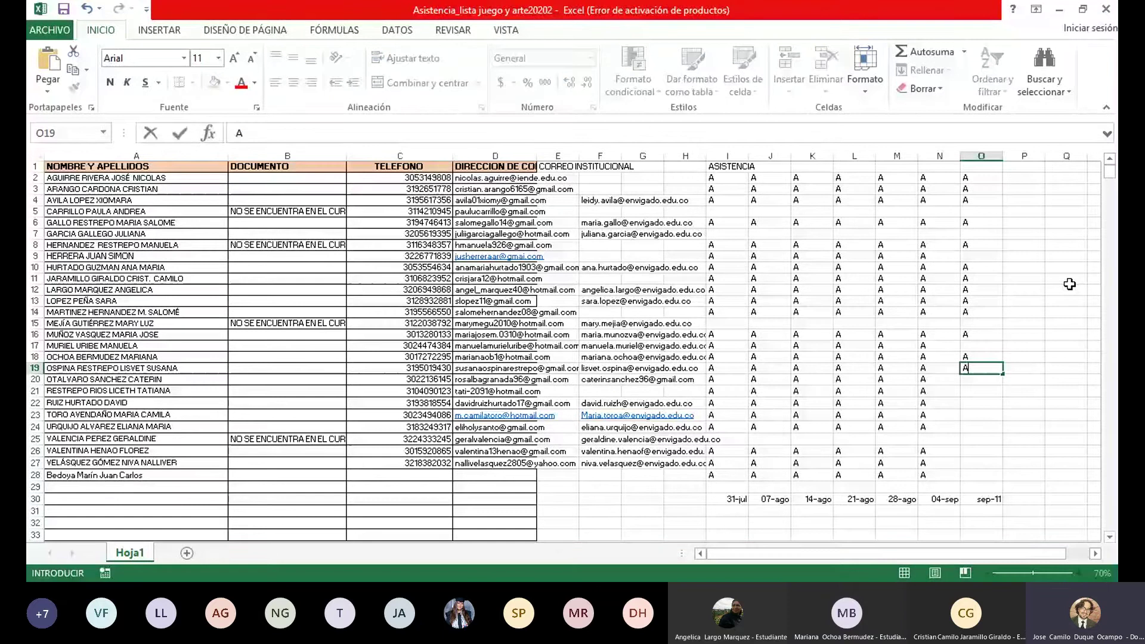
{"action": "key", "text": "Return"}
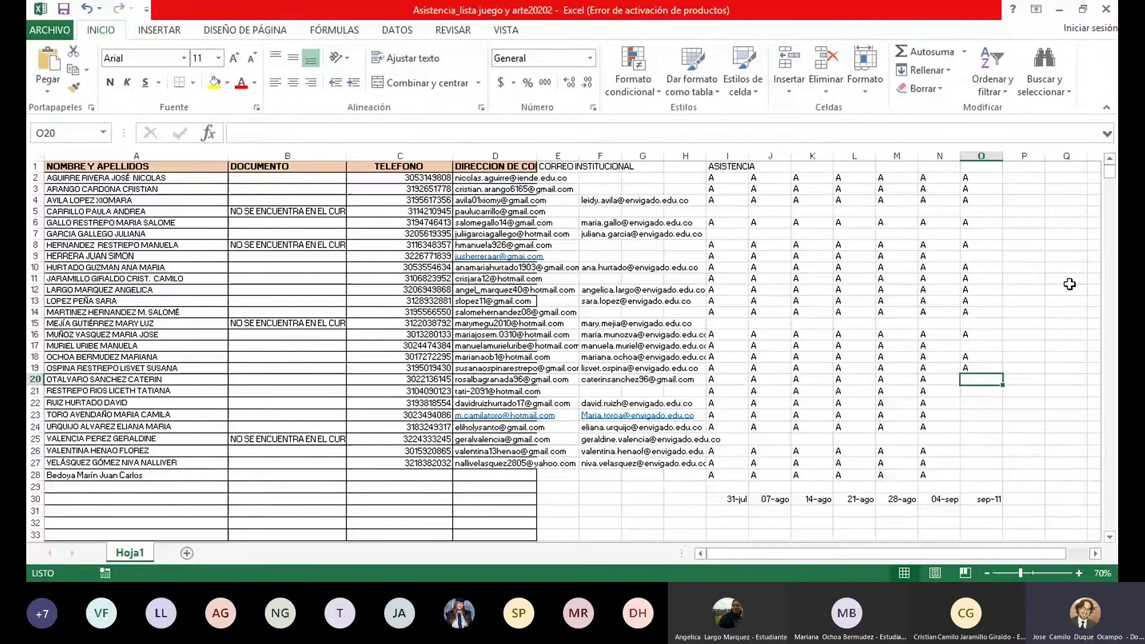
{"action": "type", "text": "A"}
{"action": "key", "text": "Return"}
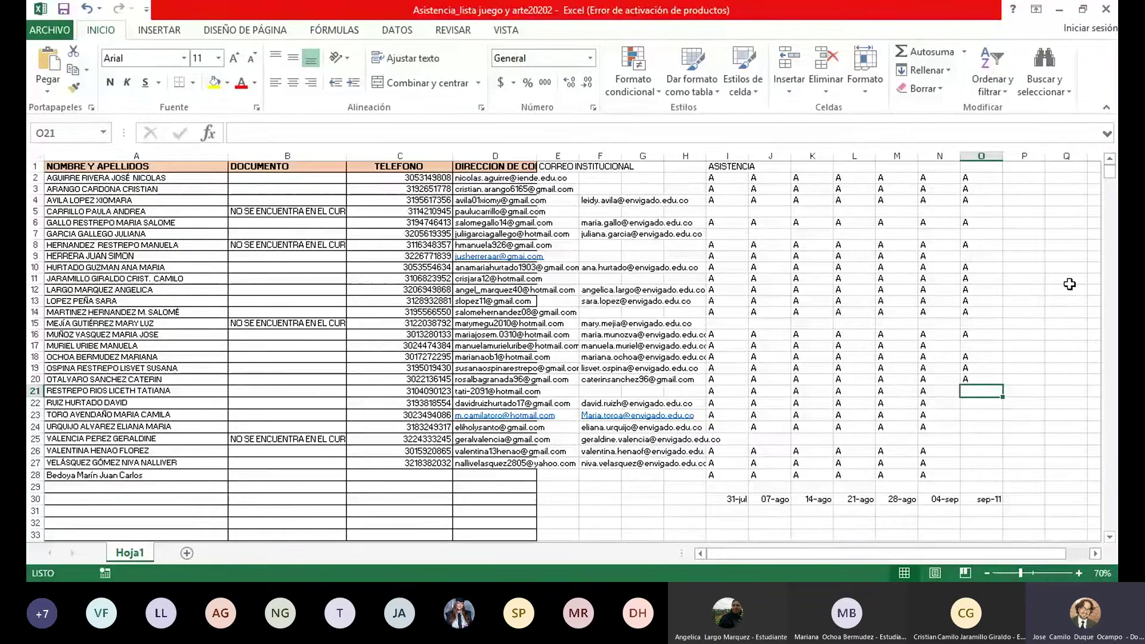
{"action": "type", "text": "A"}
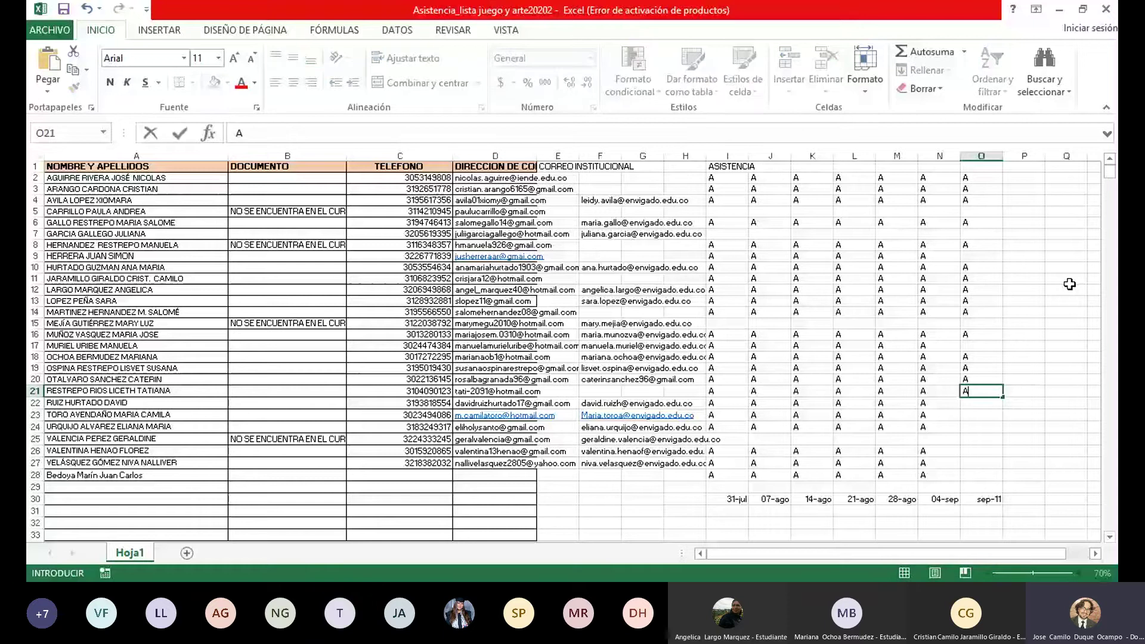
{"action": "key", "text": "Return"}
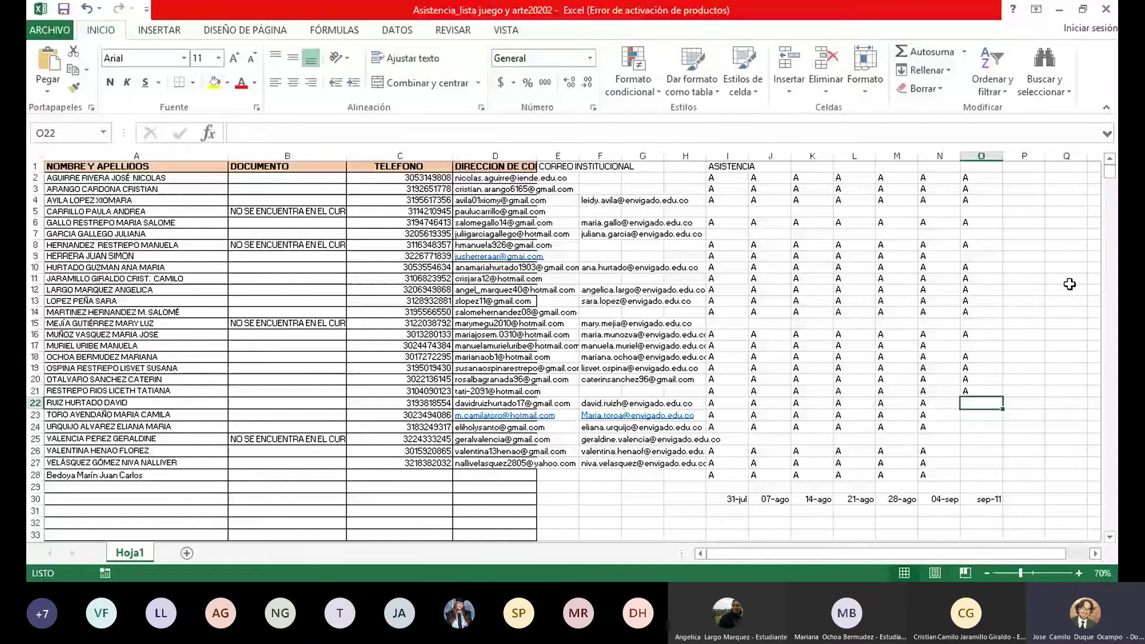
{"action": "type", "text": "A"}
{"action": "key", "text": "Return"}
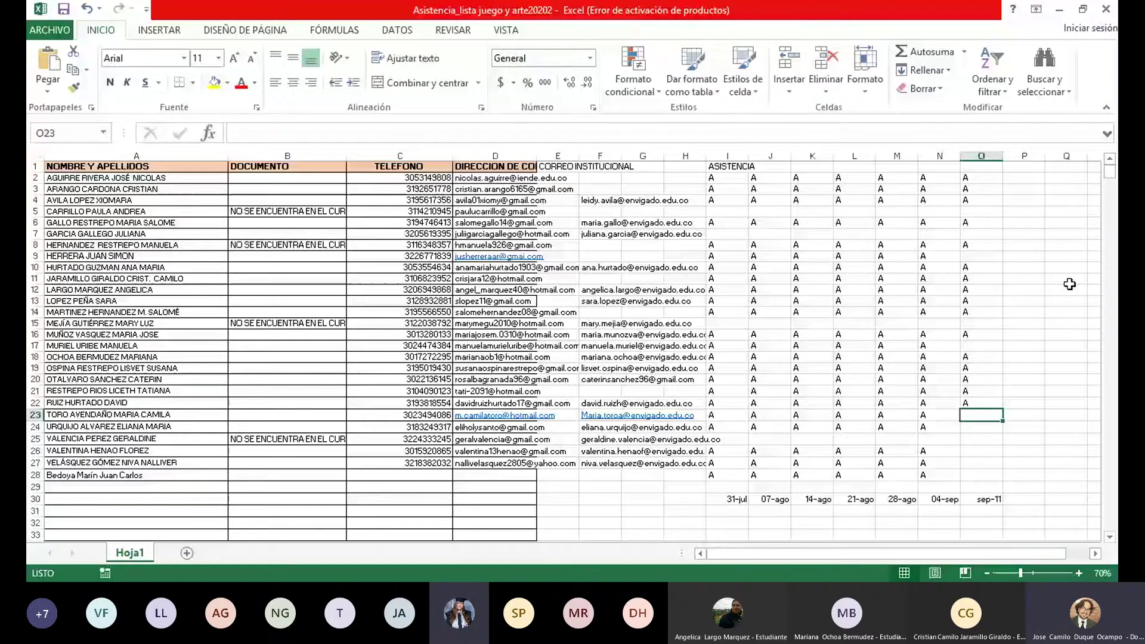
{"action": "type", "text": "A"}
{"action": "key", "text": "Return"}
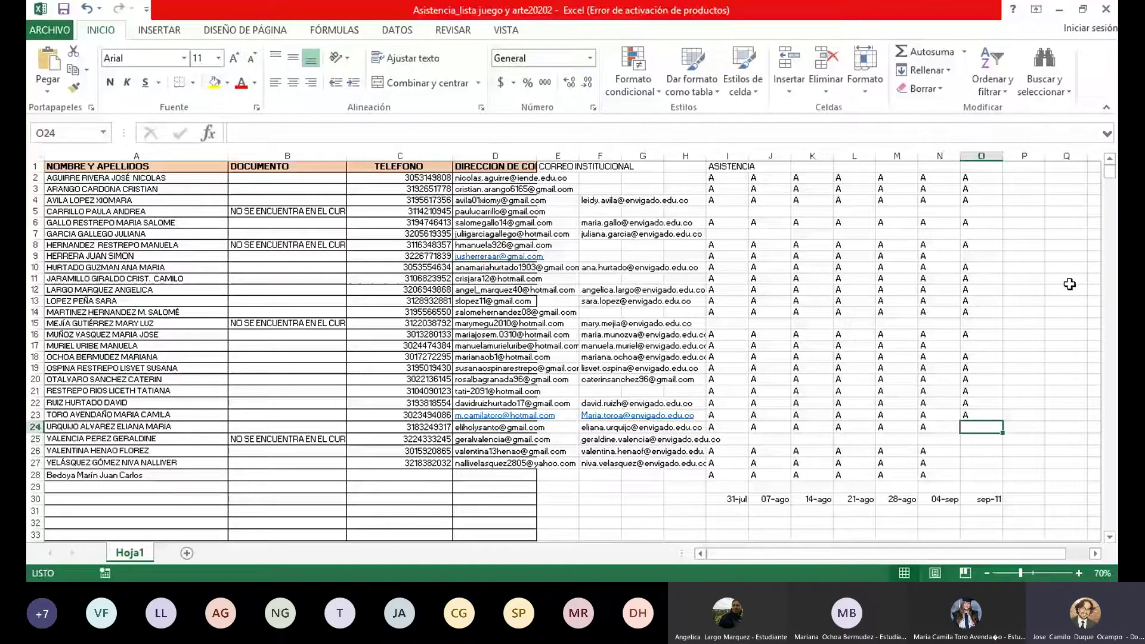
Enter EXCUSA in the sep-11 column for the student in row 24.
{"action": "double_click", "coordinate": [971, 426]}
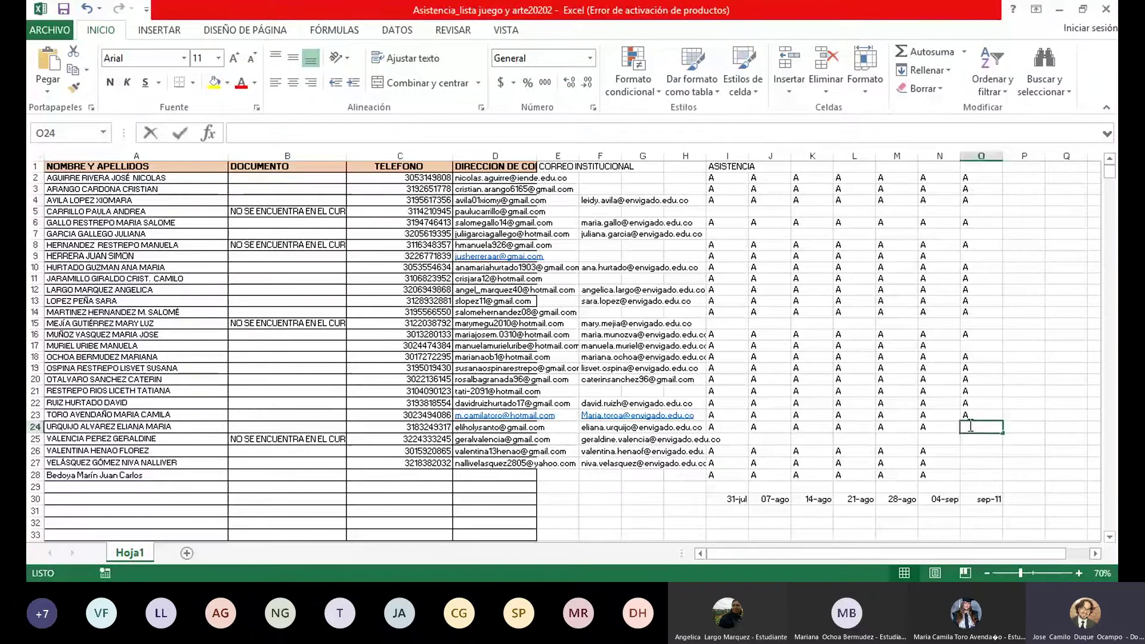
{"action": "key", "text": "Escape"}
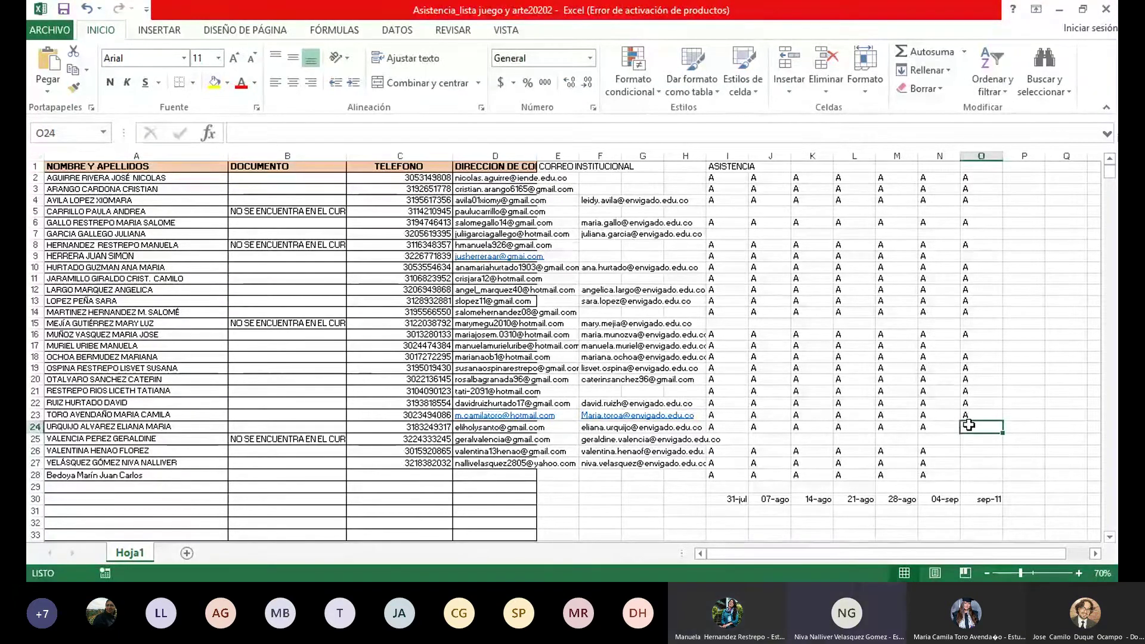
{"action": "type", "text": "EX"}
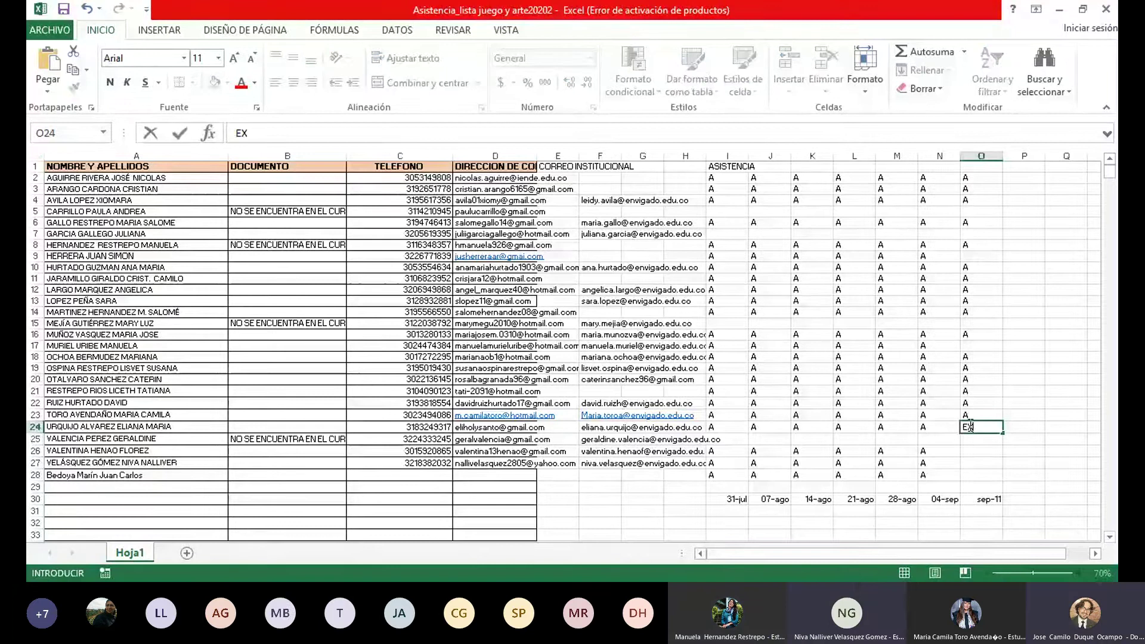
{"action": "type", "text": "CUSA"}
{"action": "key", "text": "Return"}
{"action": "key", "text": "Return"}
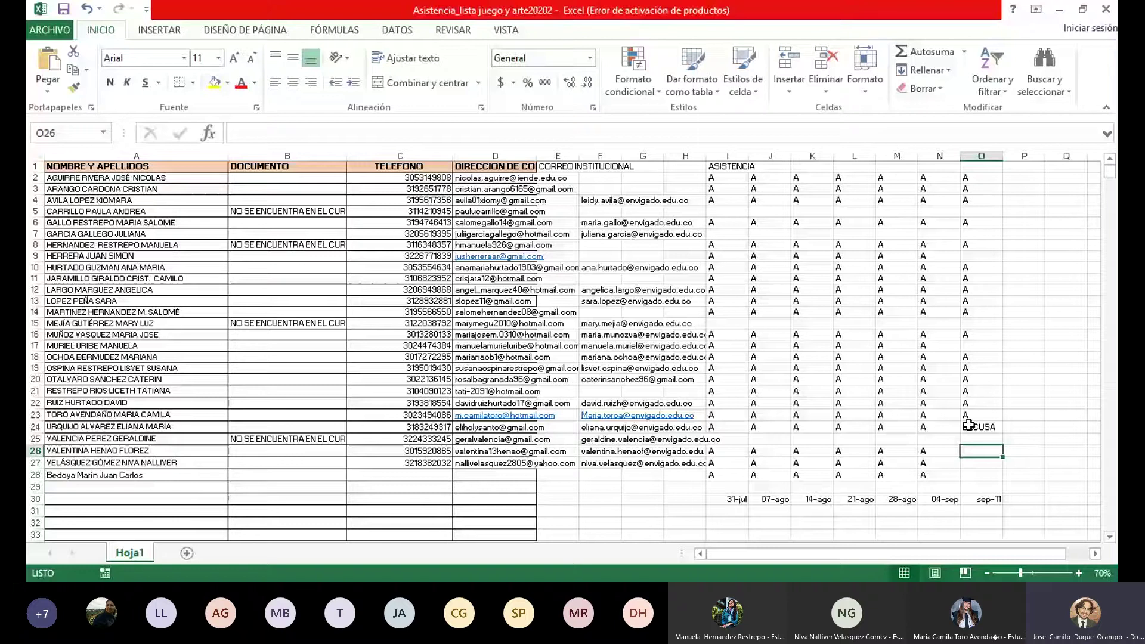
Mark attendance with A in the sep-11 column for the students in rows 26 and 27.
{"action": "type", "text": "A"}
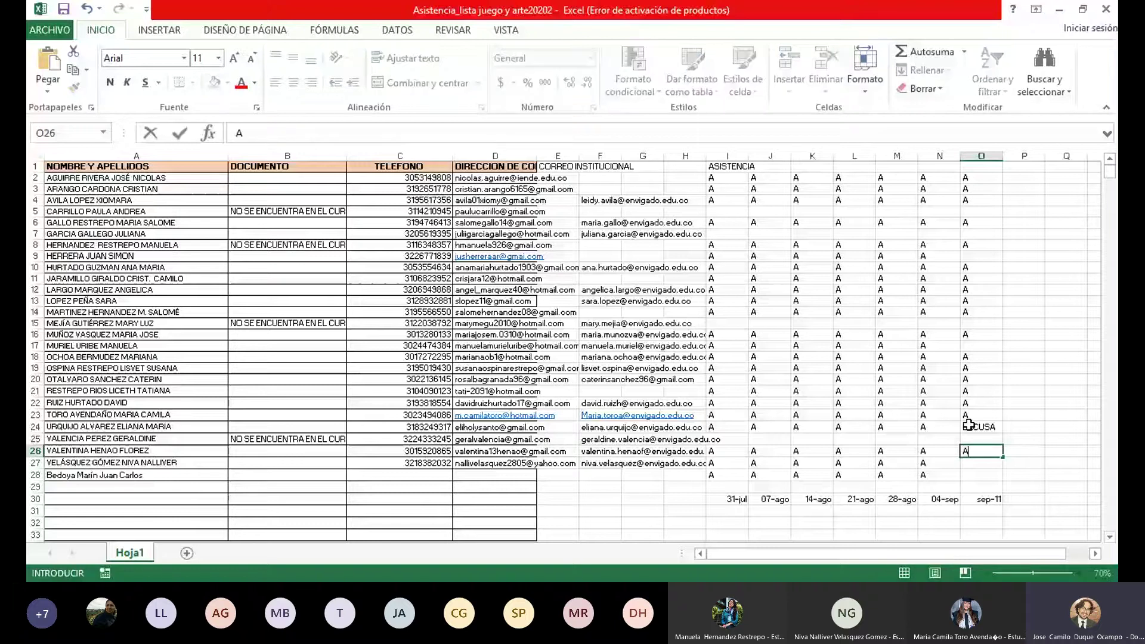
{"action": "key", "text": "Escape"}
{"action": "key", "text": "Down"}
{"action": "type", "text": "A"}
{"action": "key", "text": "Return"}
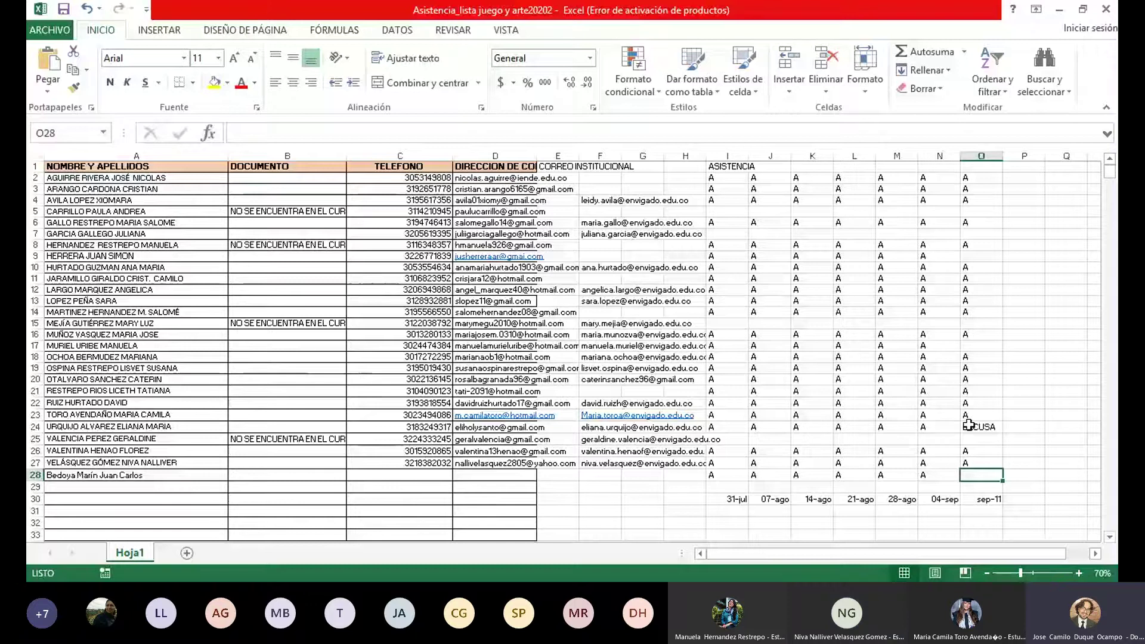
In the sep-11 column, enter EXCUSA for the student in row 28 and F for the student in row 17.
{"action": "type", "text": "E"}
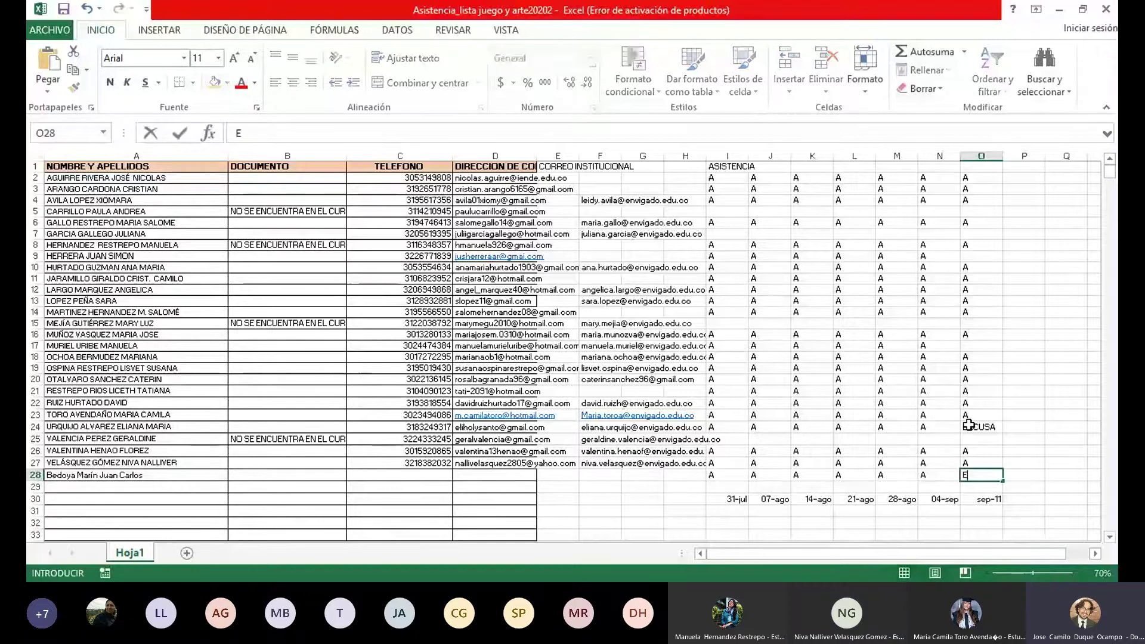
{"action": "type", "text": "XCUS"}
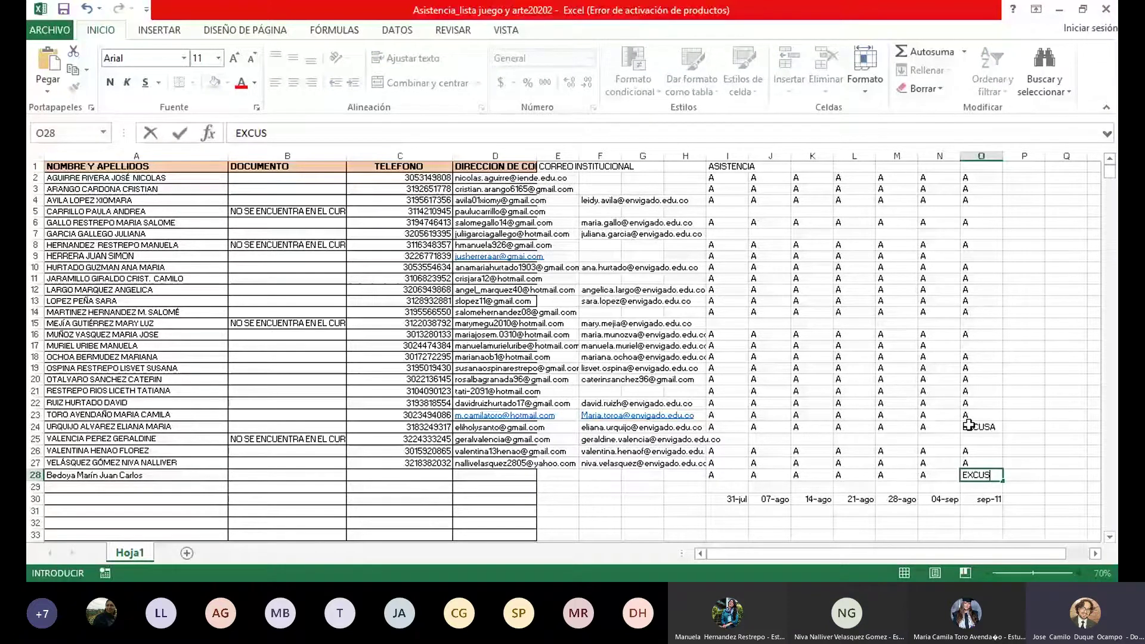
{"action": "type", "text": "A"}
{"action": "left_click", "coordinate": [981, 346]}
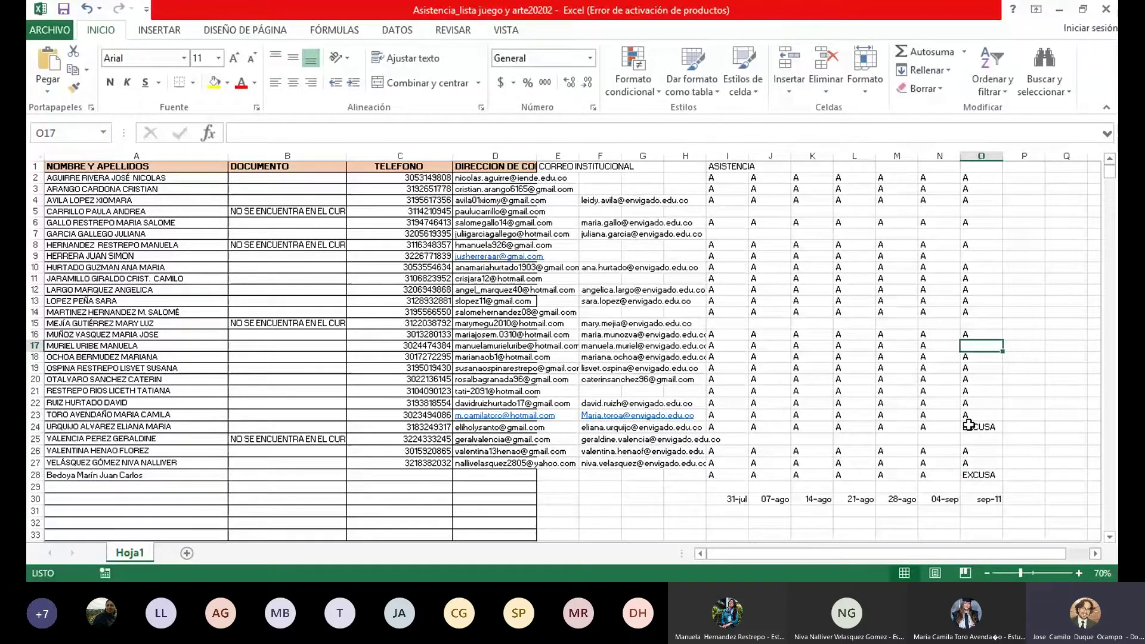
{"action": "type", "text": "F"}
Enter F in the sep-11 column for the student in row 9.
{"action": "key", "text": "Up"}
{"action": "key", "text": "Up"}
{"action": "key", "text": "Up"}
{"action": "key", "text": "Up"}
{"action": "key", "text": "Up"}
{"action": "key", "text": "Up"}
{"action": "key", "text": "Up"}
{"action": "key", "text": "Up"}
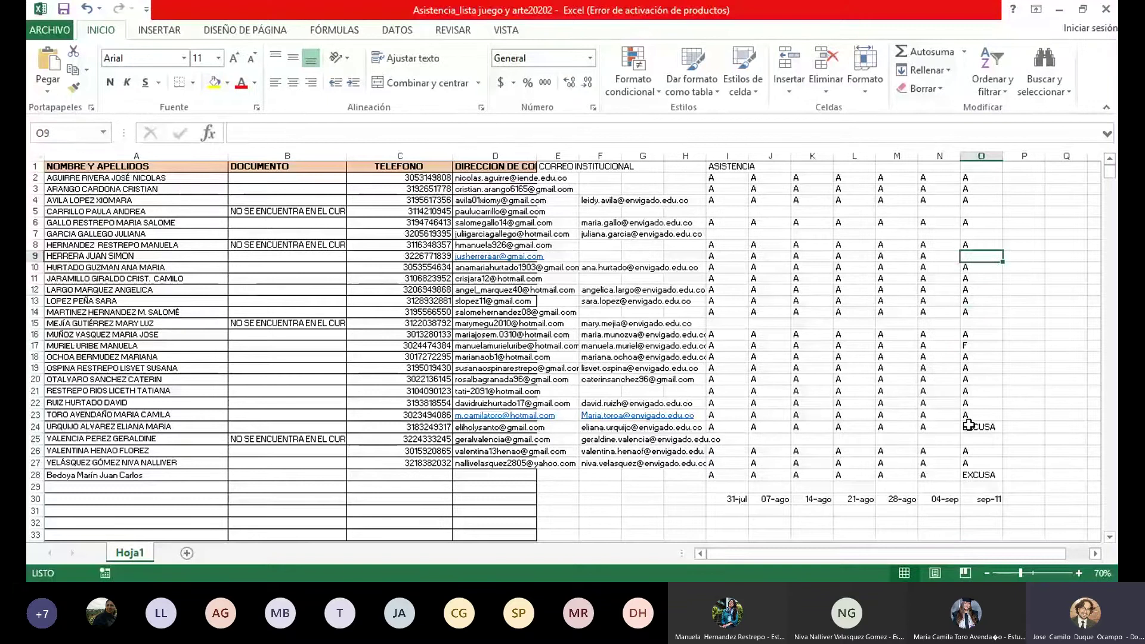
{"action": "type", "text": "F"}
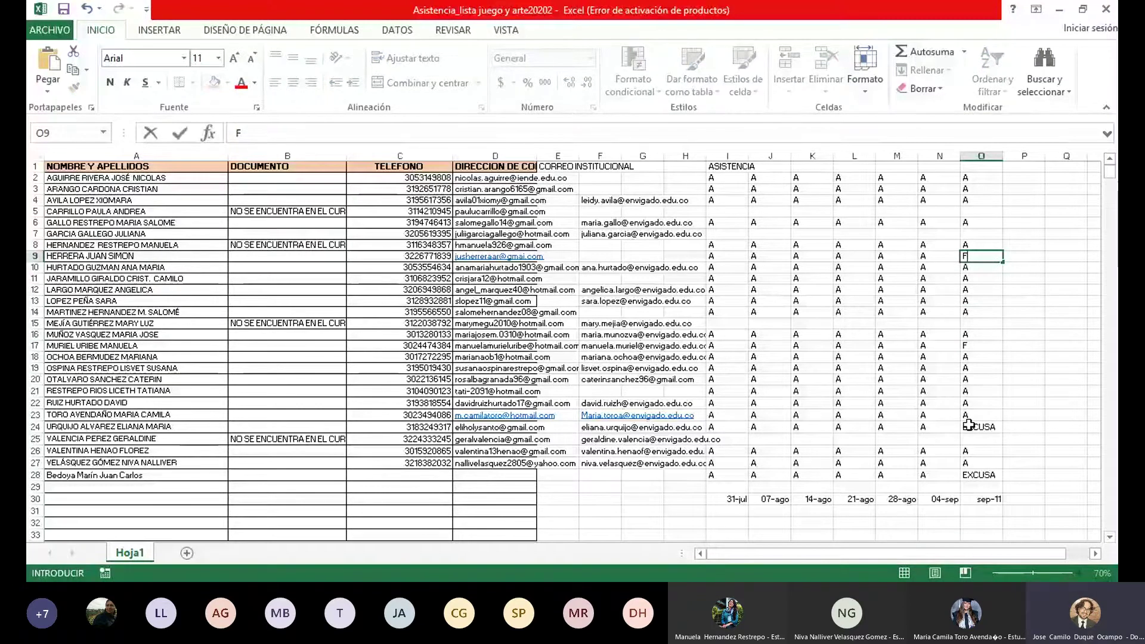
{"action": "key", "text": "Up"}
{"action": "key", "text": "Up"}
{"action": "key", "text": "Up"}
{"action": "key", "text": "Down"}
{"action": "key", "text": "Down"}
{"action": "key", "text": "Down"}
{"action": "key", "text": "Down"}
{"action": "key", "text": "Down"}
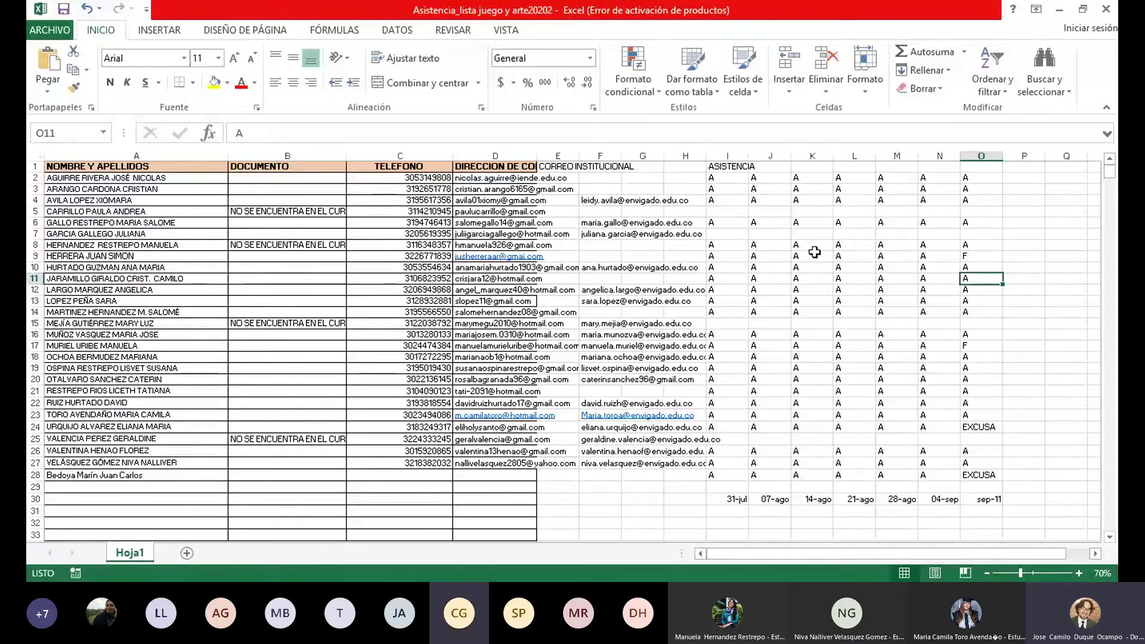
Replace the sep-11 mark of the student in row 9 with A and save the workbook.
{"action": "left_click", "coordinate": [980, 255]}
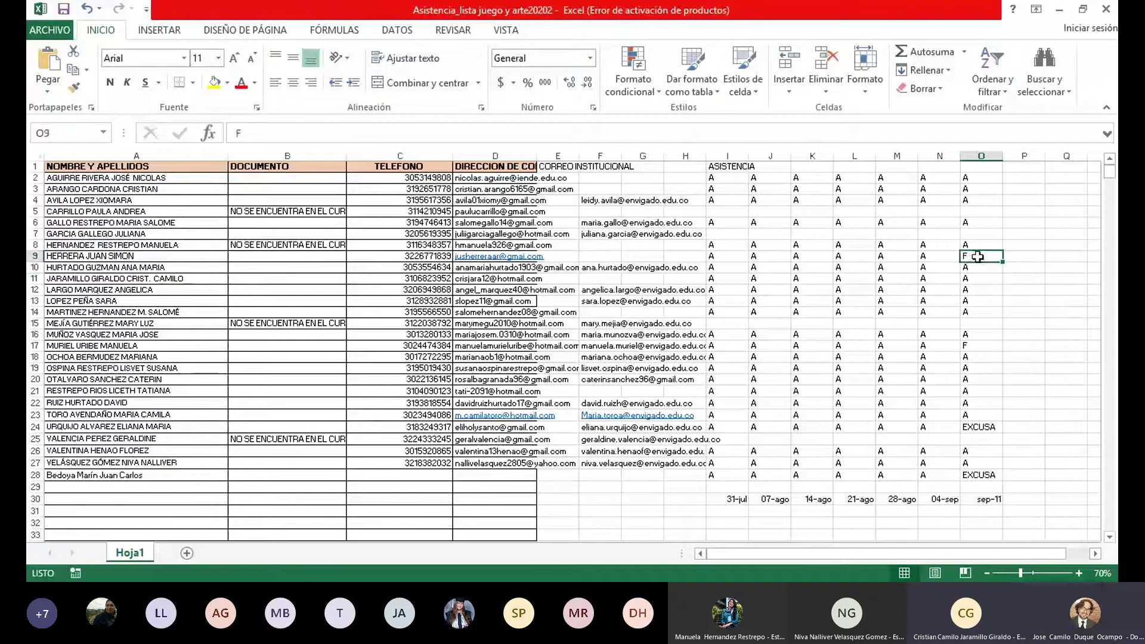
{"action": "key", "text": "BackSpace"}
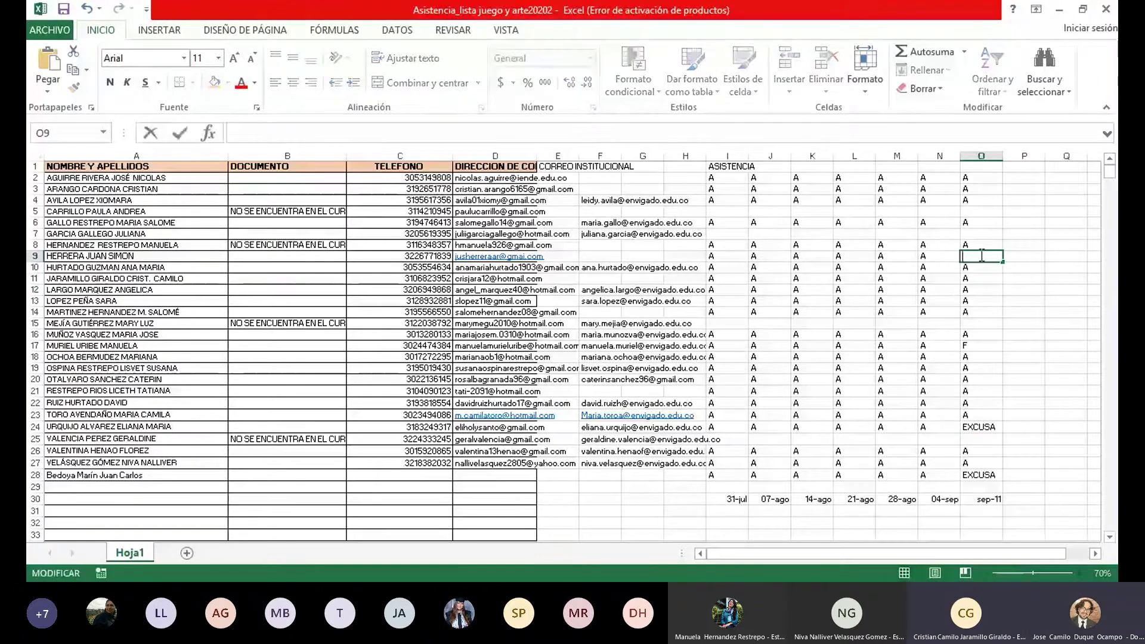
{"action": "type", "text": "A"}
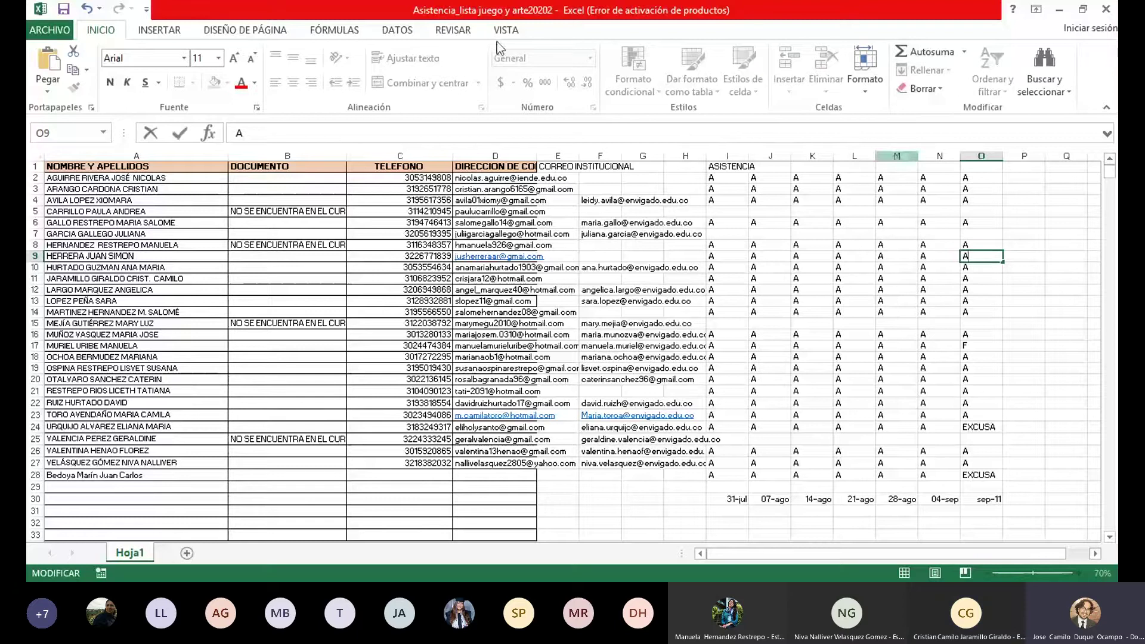
{"action": "left_click", "coordinate": [64, 9]}
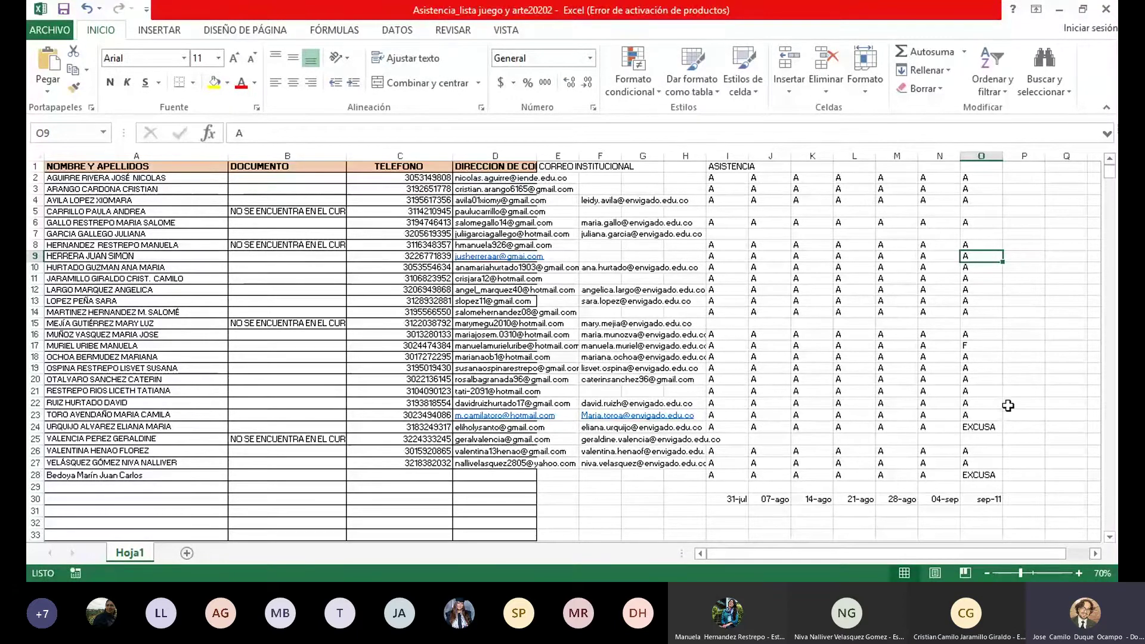
Re-enter F in the sep-11 column for the student in row 17.
{"action": "left_click", "coordinate": [969, 345]}
{"action": "type", "text": "F"}
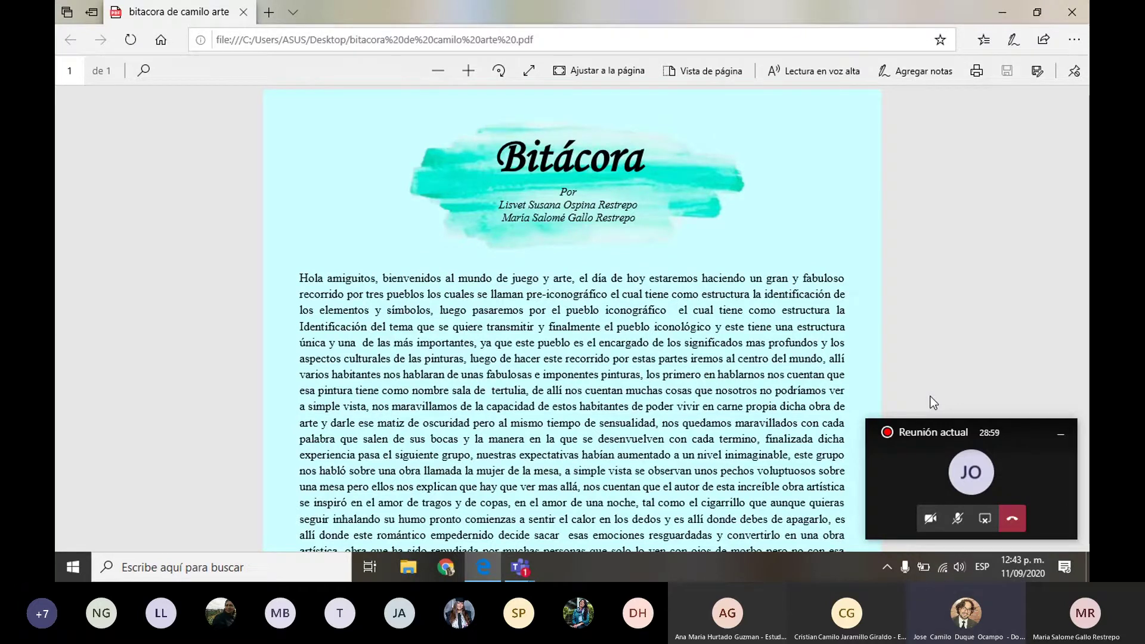
Unmute the meeting microphone and enlarge the Bitácora PDF in Edge to a readable size.
{"action": "left_click", "coordinate": [956, 519]}
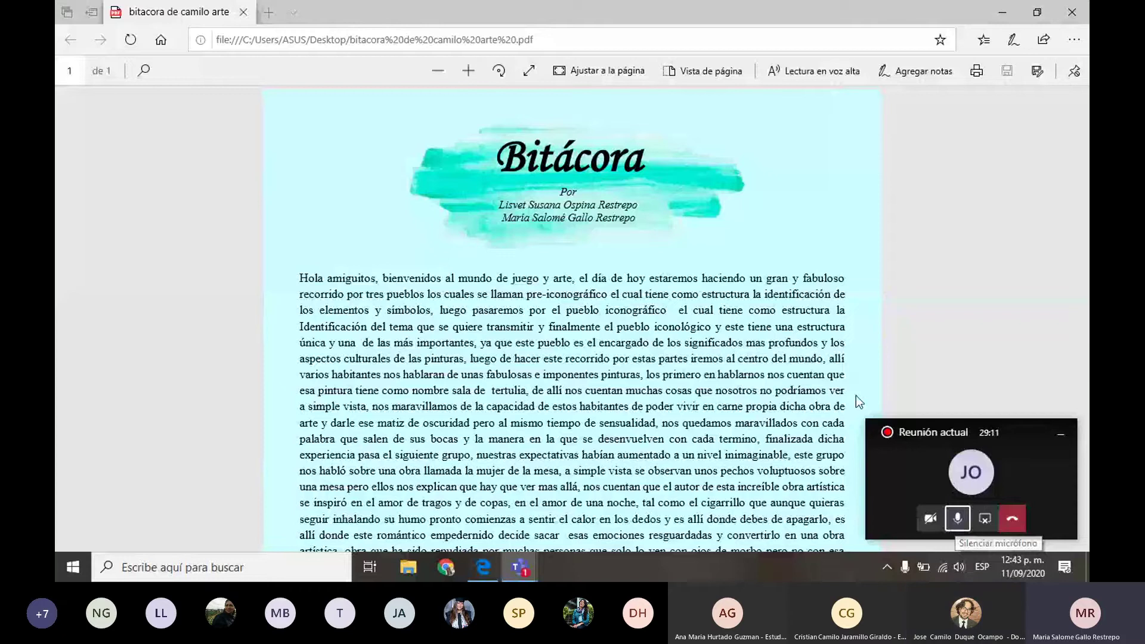
{"action": "left_click", "coordinate": [466, 72]}
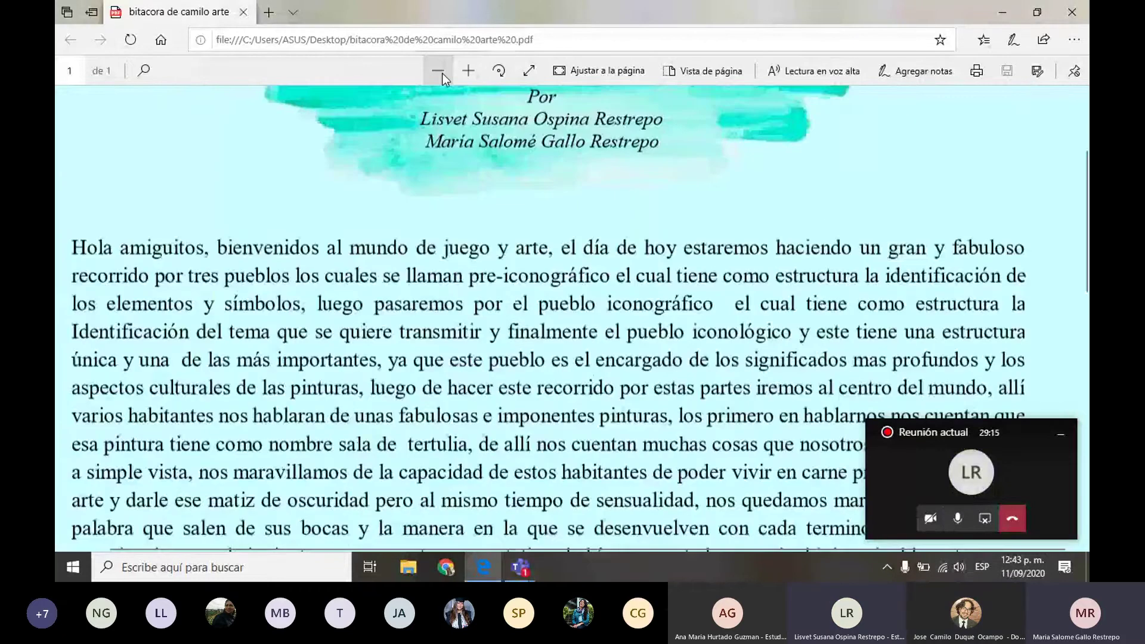
{"action": "left_click", "coordinate": [444, 71]}
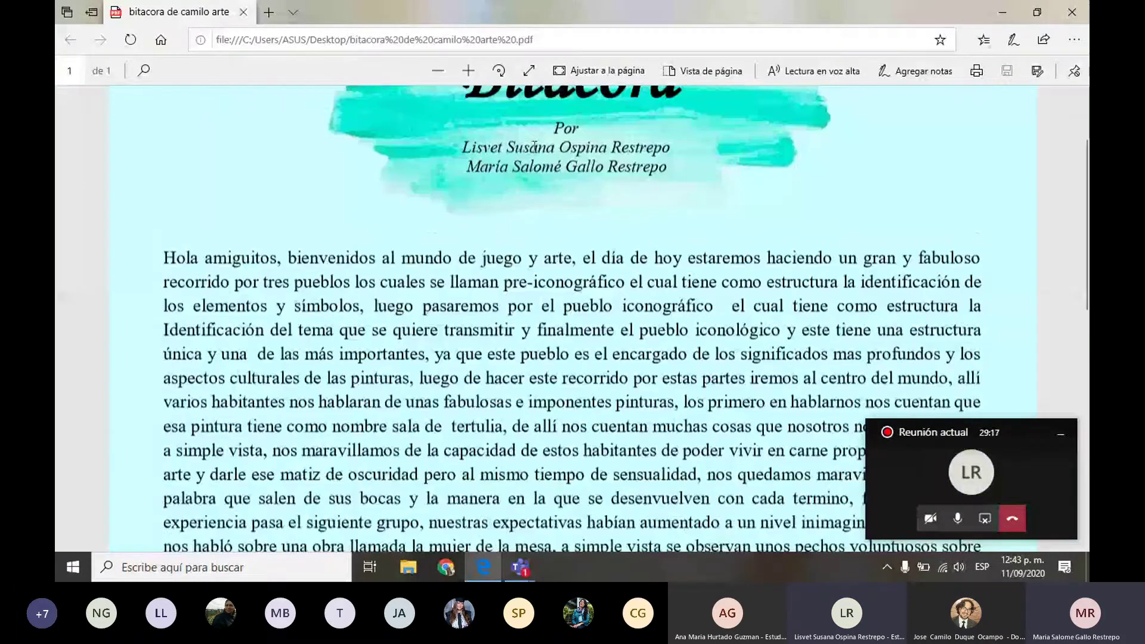